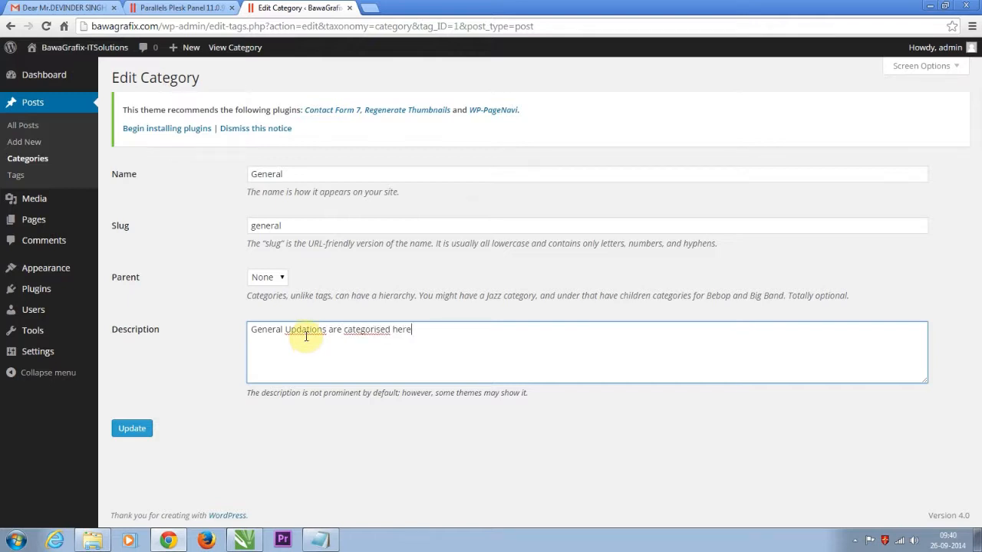
- Save the General category and add a category "IT News" with slug "itnews" and description "In this category updates are made for Information Technology Industry"
click(133, 429)
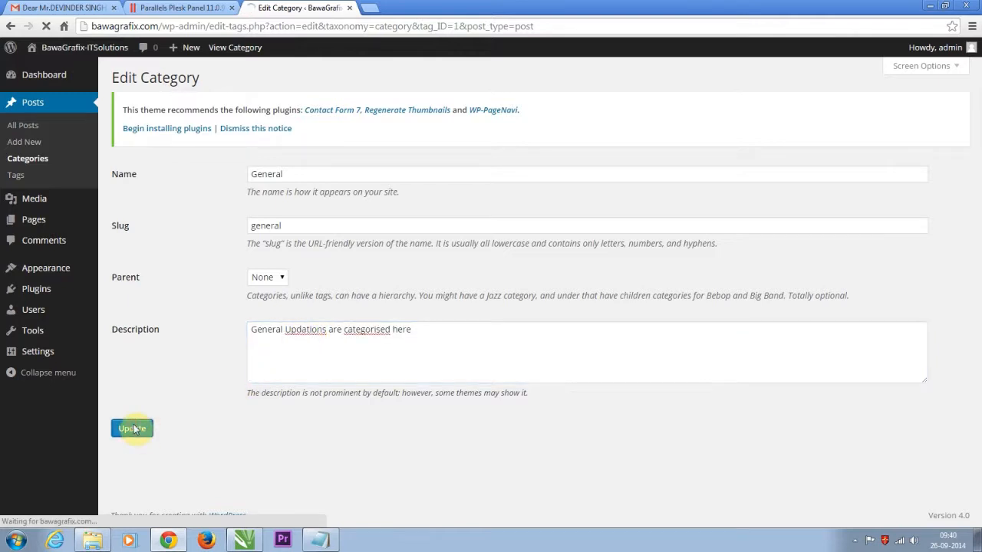
click(178, 260)
text(IT News)
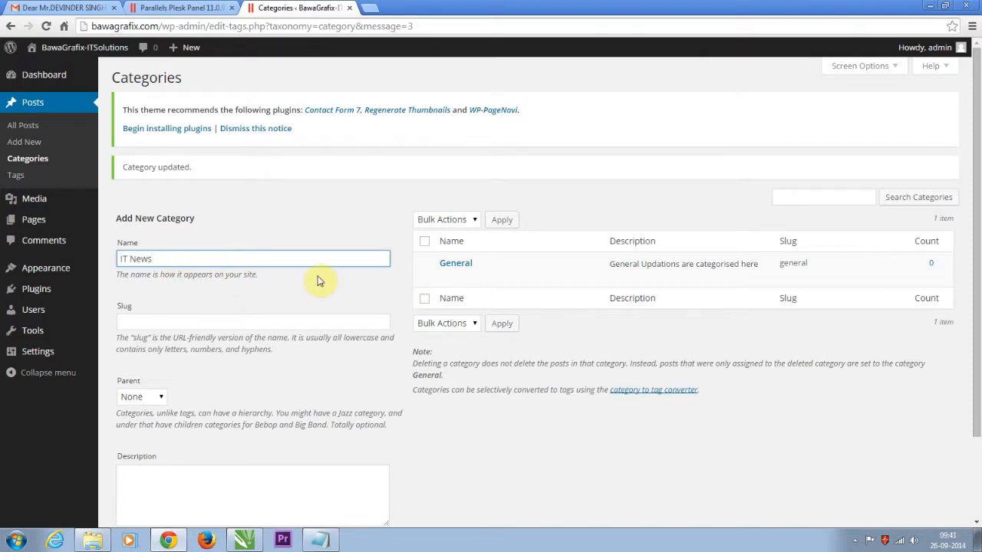
click(226, 316)
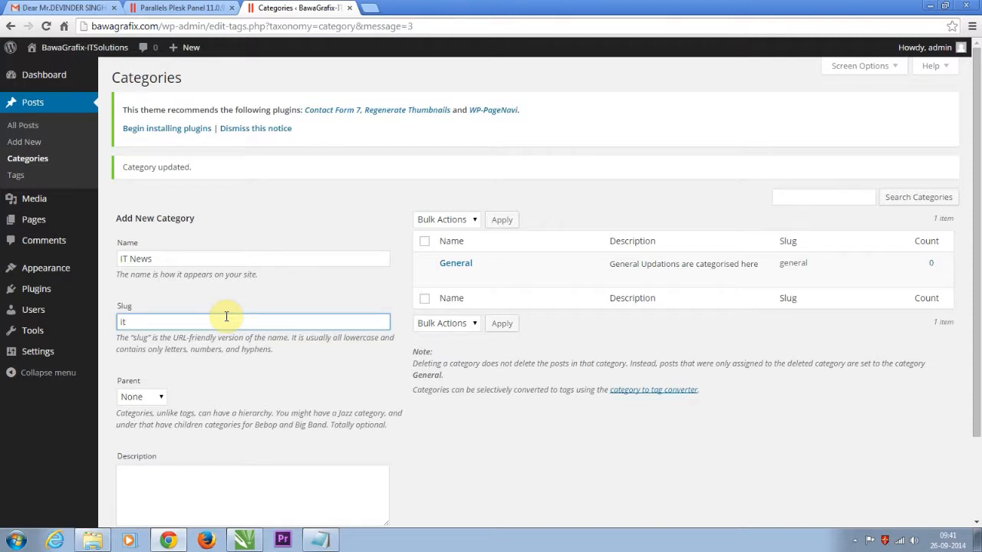
text(itnews)
scroll(226, 316, down, 2)
click(160, 376)
text(In this category updates are made for I)
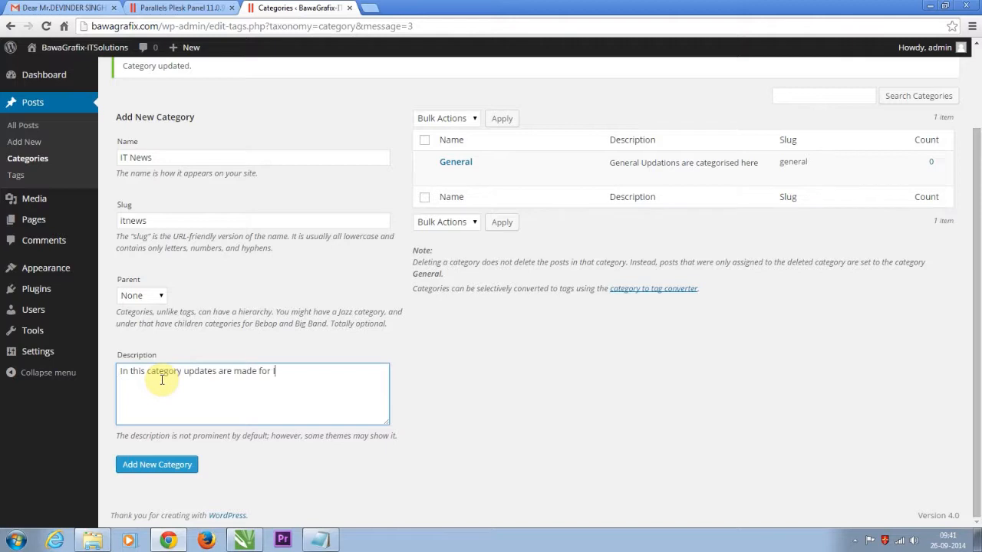
text(nformation Technology Industry)
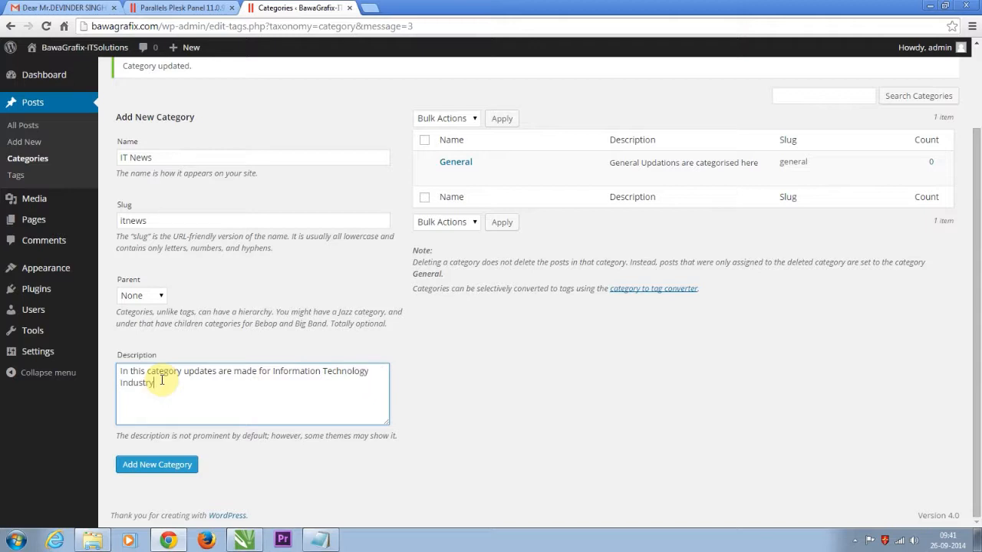
click(163, 468)
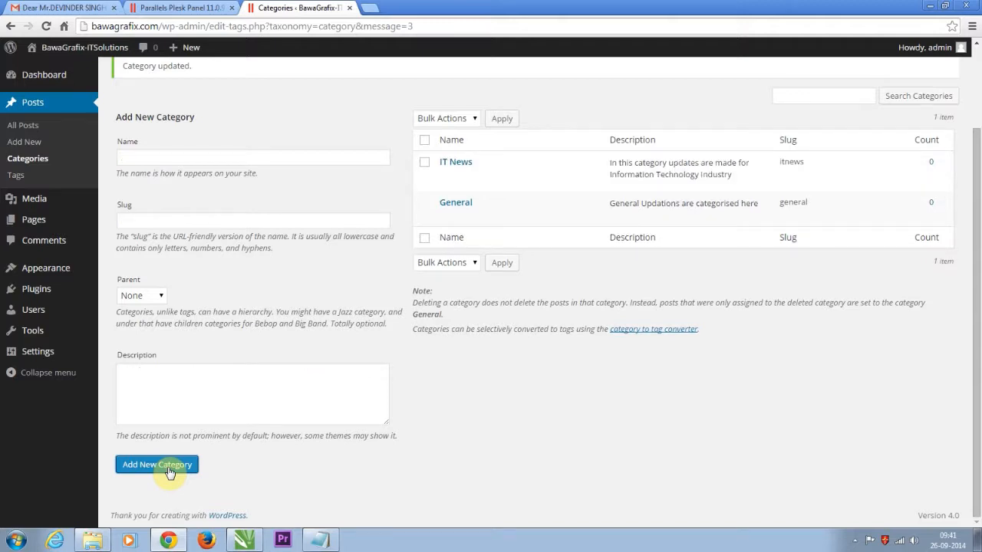
- Publish a new post titled "Welcome" with the text "Welcome to the official website of BawaGrafix-IT Solutions"
click(29, 143)
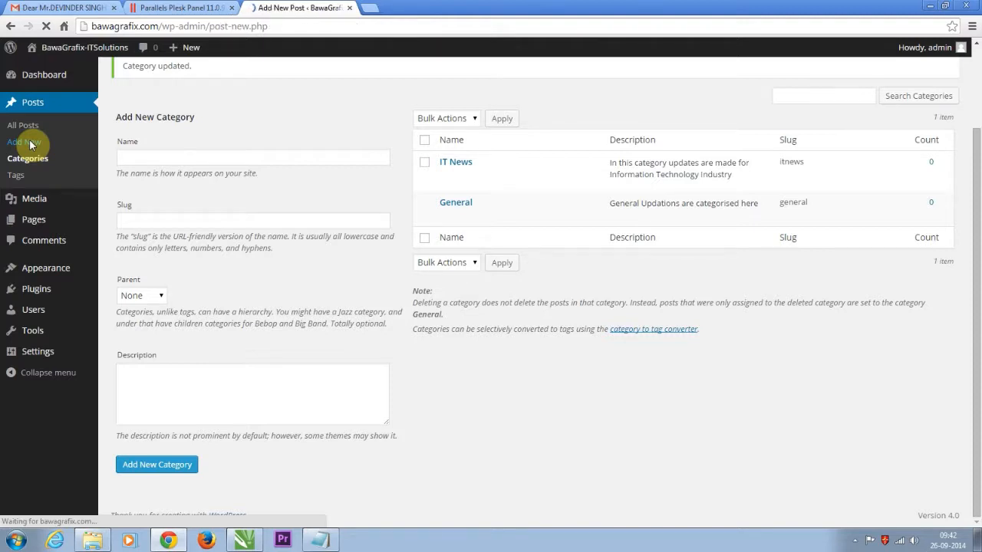
scroll(171, 107, down, 1)
text(We)
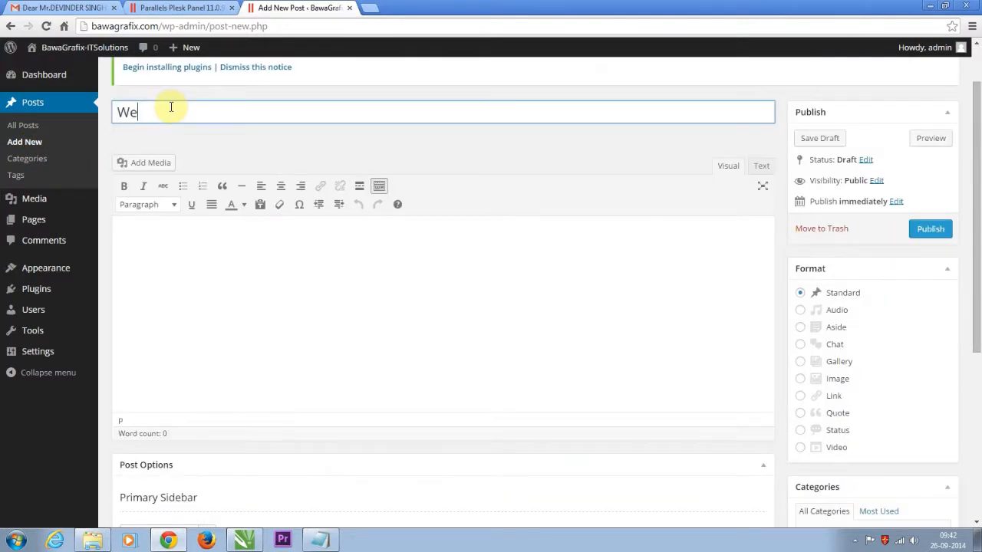
text(lcome)
click(176, 235)
text(Welcom)
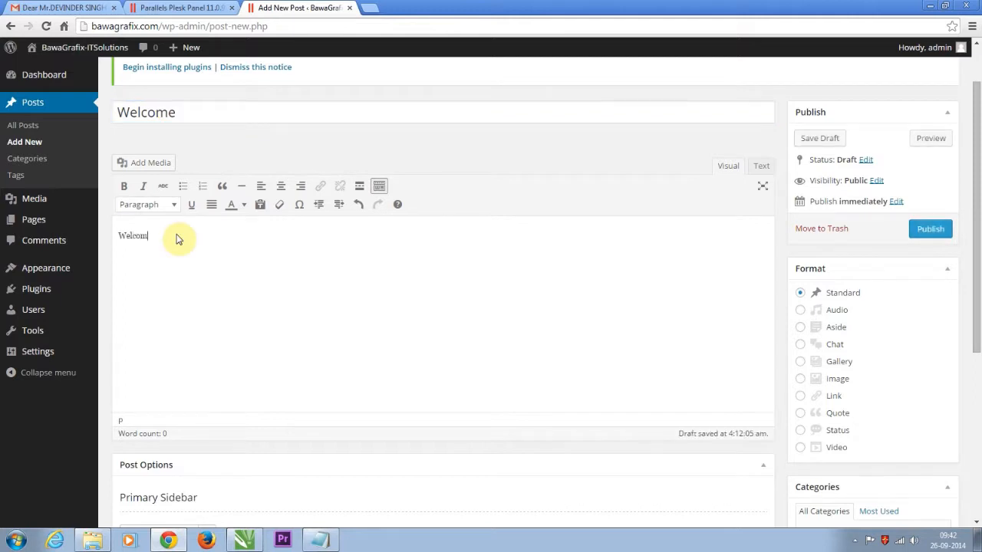
text(e to the official website of BawaGrafix-IT Solutions)
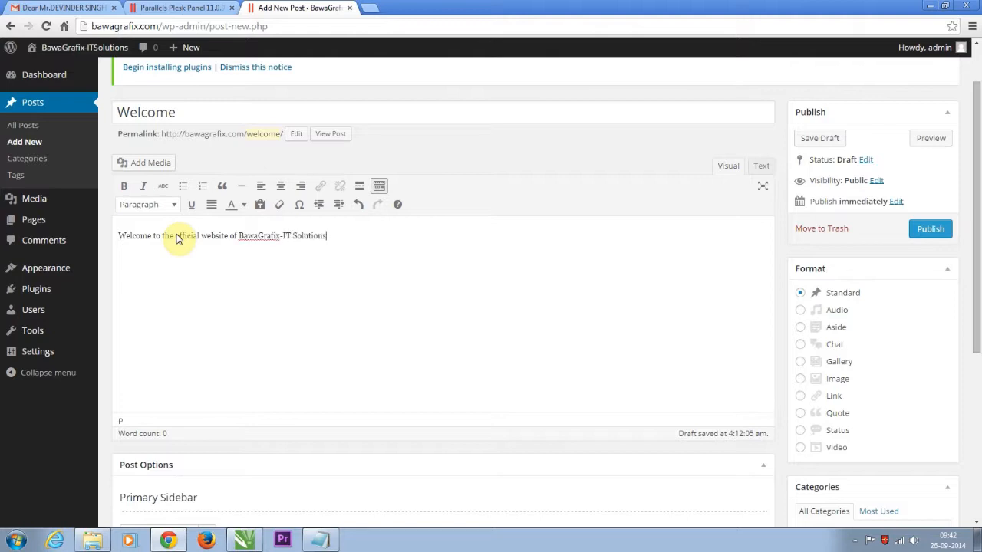
scroll(176, 240, down, 1)
click(925, 177)
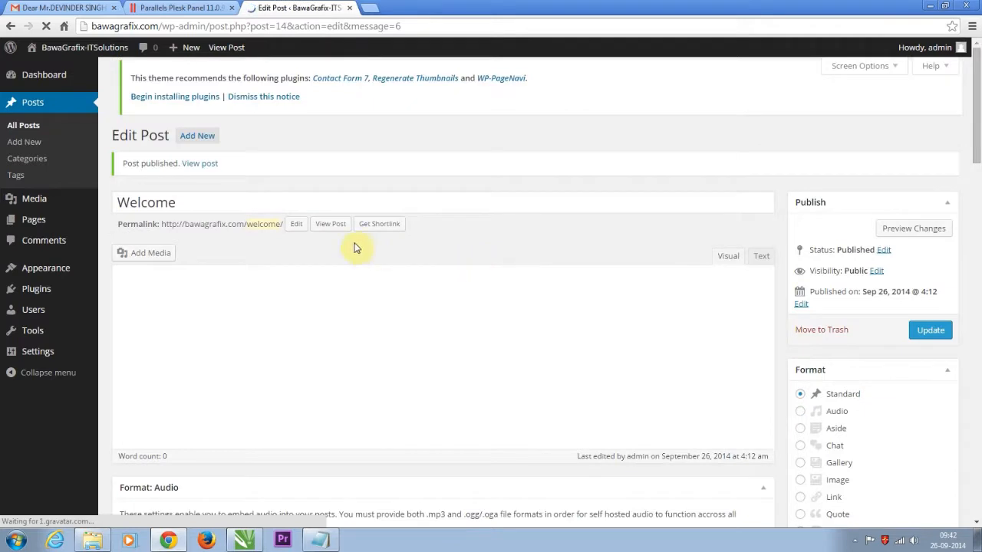
- Open the live site in a separate tab and view the Welcome post on the homepage and under the General category
mouse_move(38, 61)
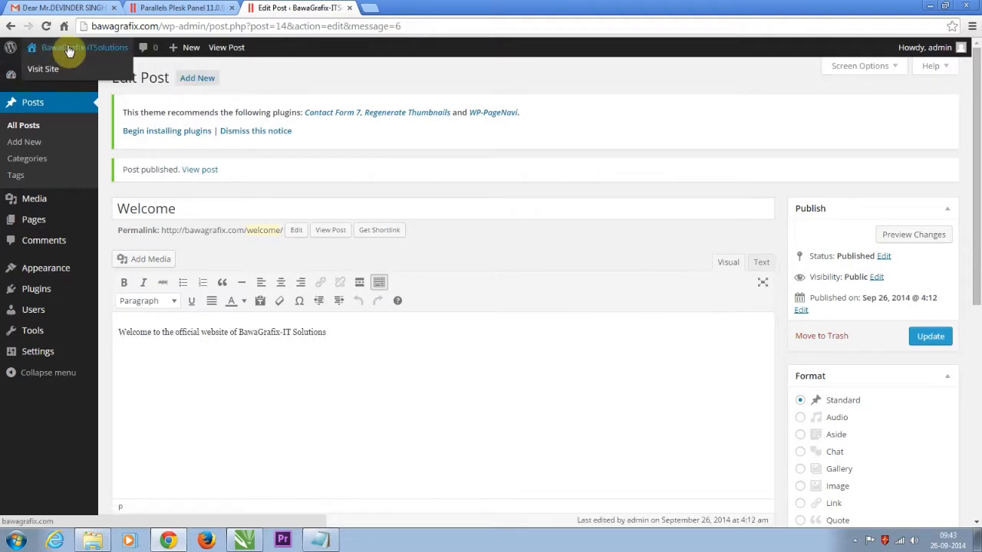
right_click(51, 71)
click(76, 73)
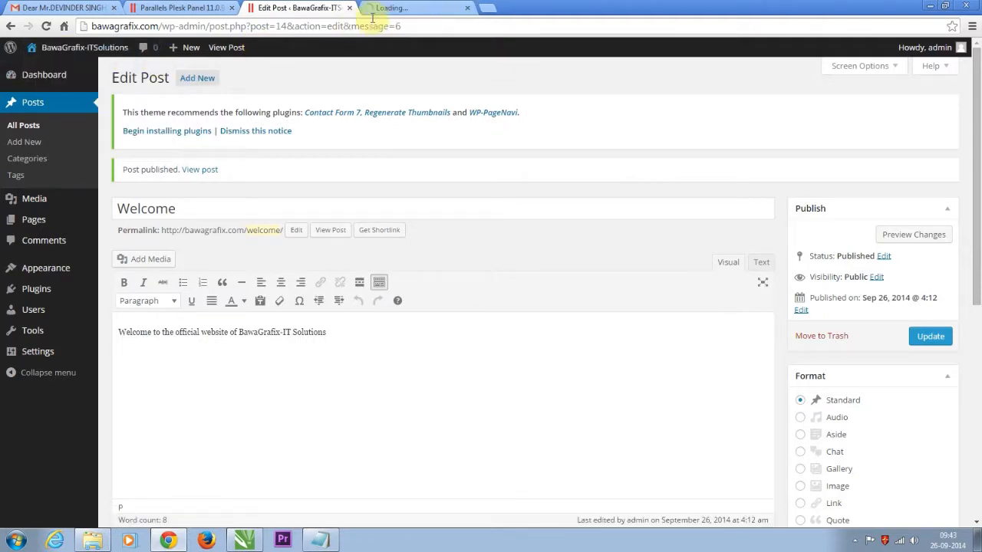
click(416, 11)
scroll(274, 392, down, 5)
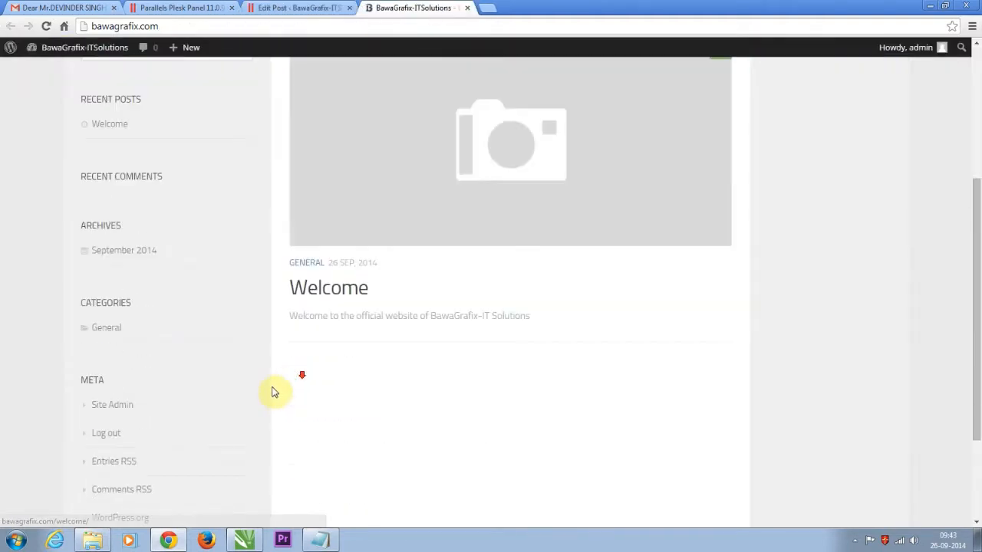
click(112, 331)
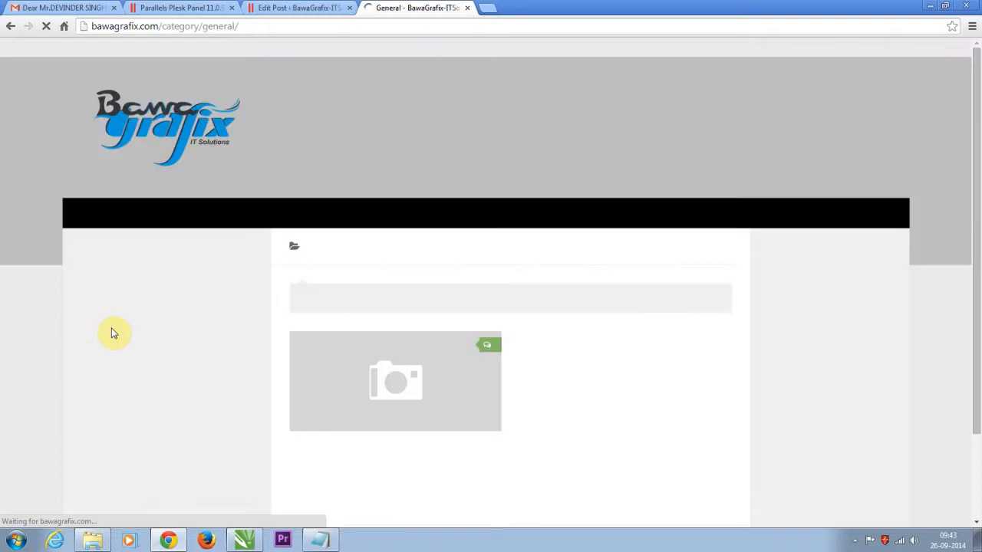
scroll(460, 410, down, 3)
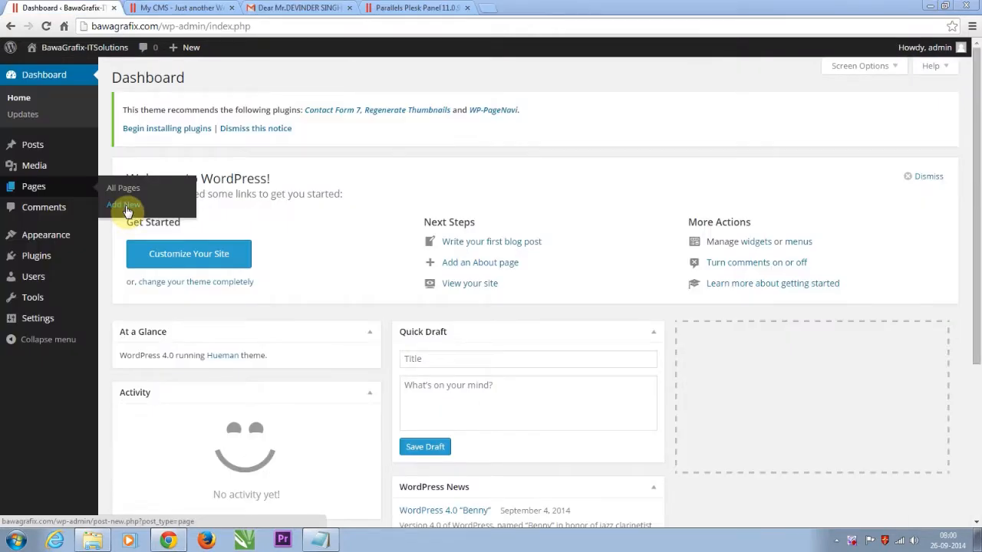
- Create a new page titled "About Us" and fill it with the company profile and 3D-Modeling paragraphs copied from the BGLinks text file
click(127, 206)
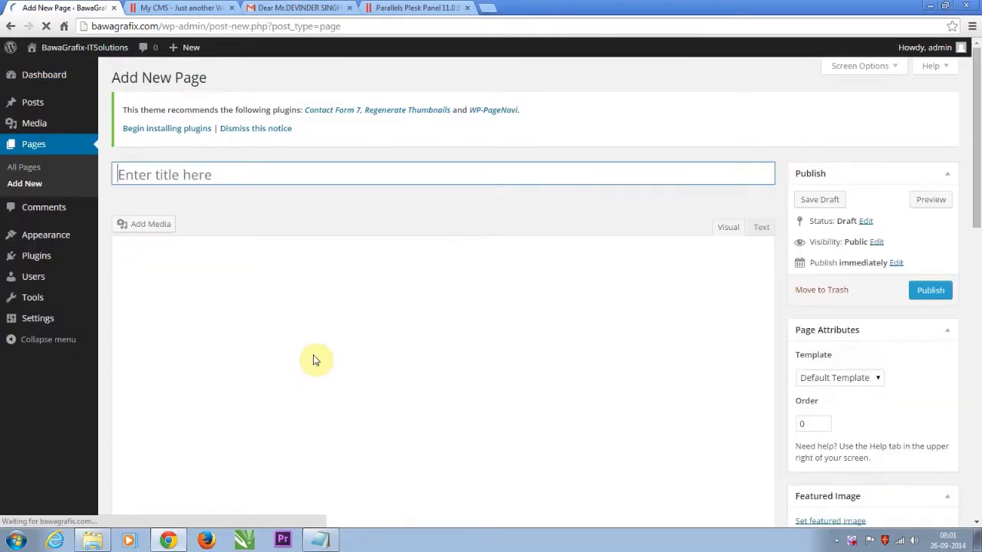
click(220, 174)
text(About Us)
click(317, 542)
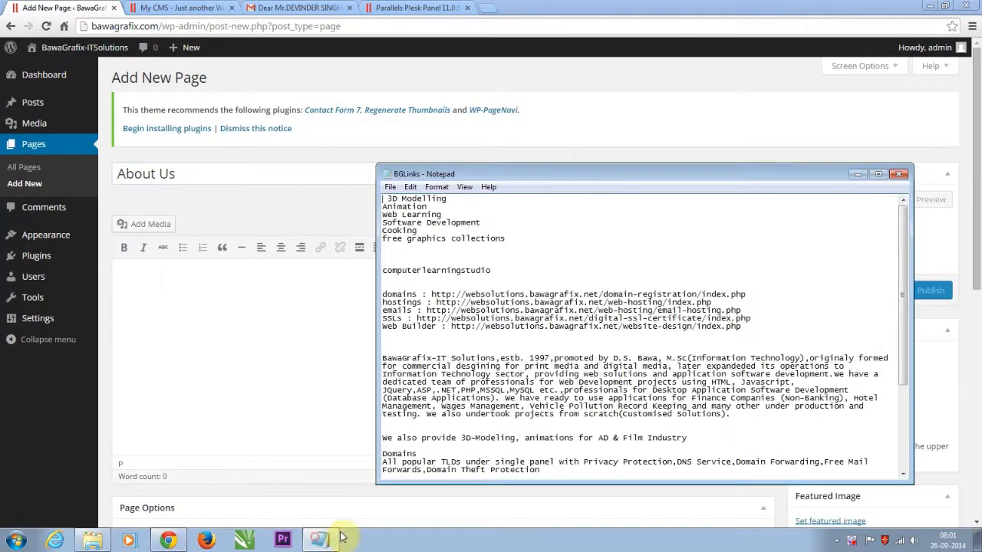
scroll(537, 345, down, 3)
drag(382, 310, 691, 390)
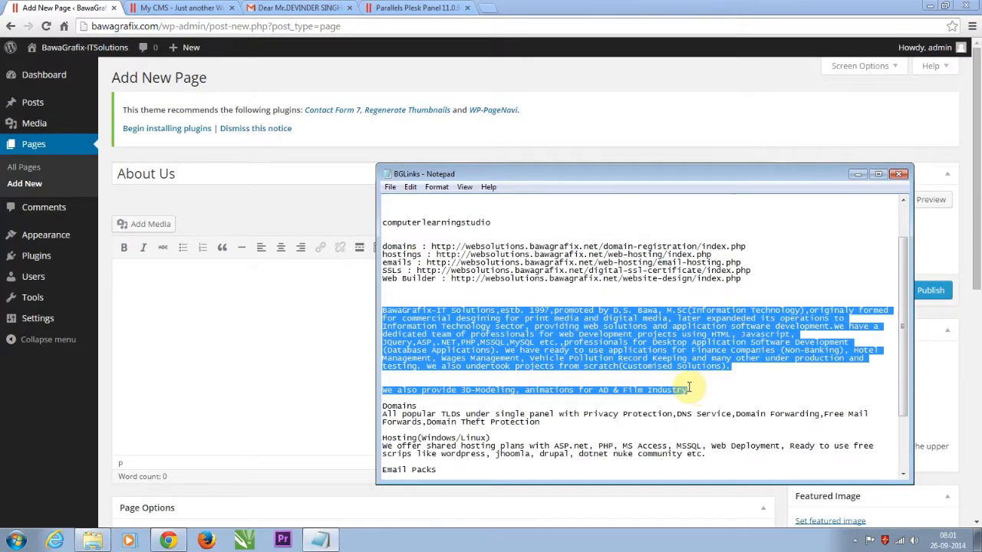
click(170, 287)
text(BawaGrafix-IT Solutions,estb. 1997,promoted by D.S. Bawa, M.Sc(Information Technology),originaly formed for commercial desgining for print media and digital media, later expandeded its operations to Information Technology sector, providing web solutions and application software development.We have a dedicated team of professionals for Web Development projects using HTML, Javascript, JQuery,ASP,.NET,PHP,MSSQL,MySQL etc.,professionals for Desktop Application Software Development (Database Applications). We have ready to use applications for Finance Companies (Non-Banking), Hotel Management, Wages Management, Vehicle Pollution Record Keeping and many other under production and testing. We also undertook projects from scratch(Customised Solutions).  We also provide 3D-Modeling, animations for AD & Film Industry)
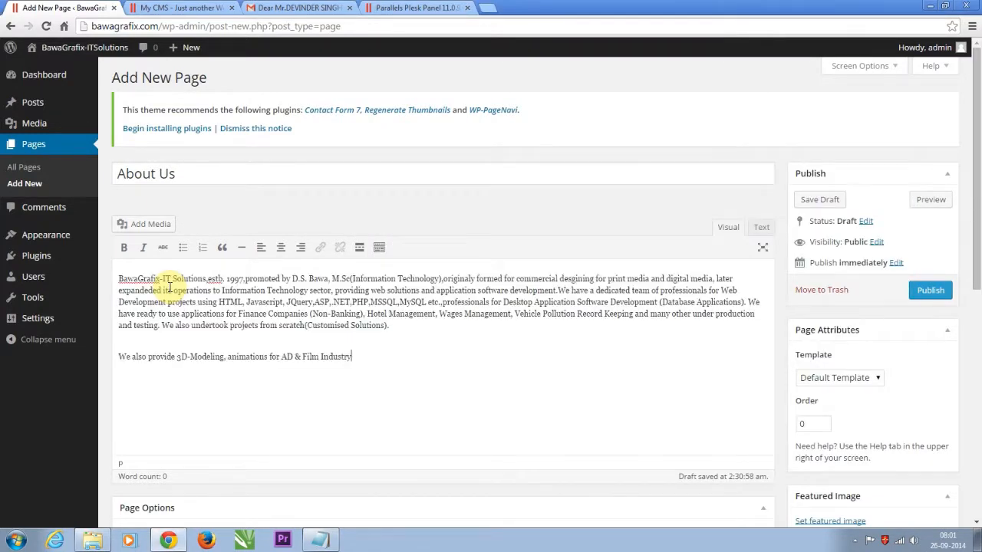
- Justify all the body text of the About Us page and publish the page
drag(120, 278, 500, 379)
click(379, 247)
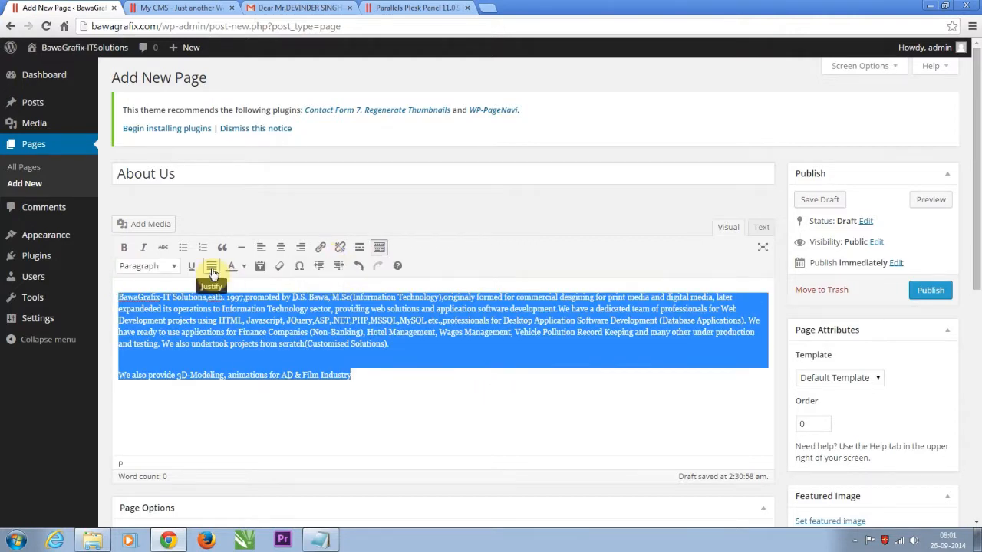
click(212, 272)
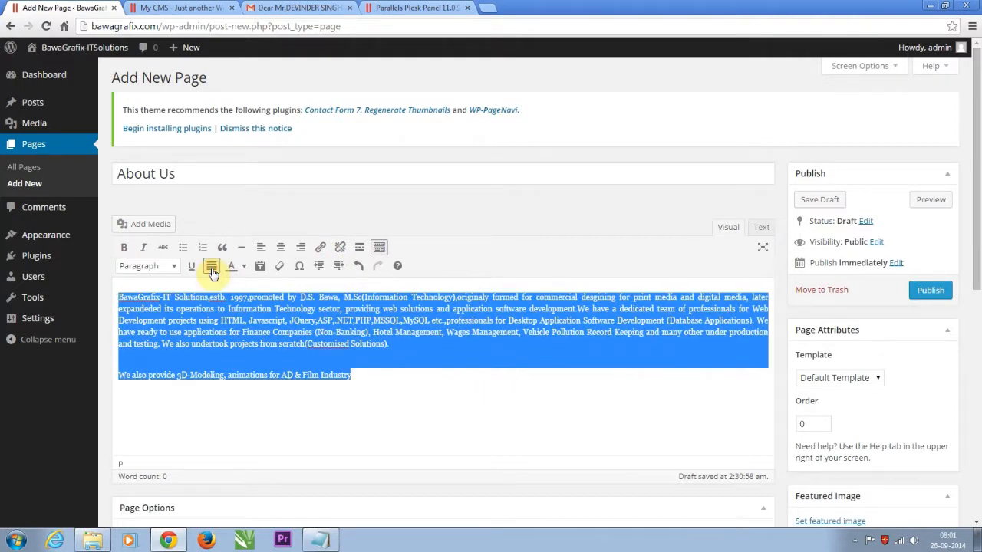
click(929, 289)
- Inspect the About Us page's permalink and reload the site's homepage to check how it looks
drag(118, 230, 300, 274)
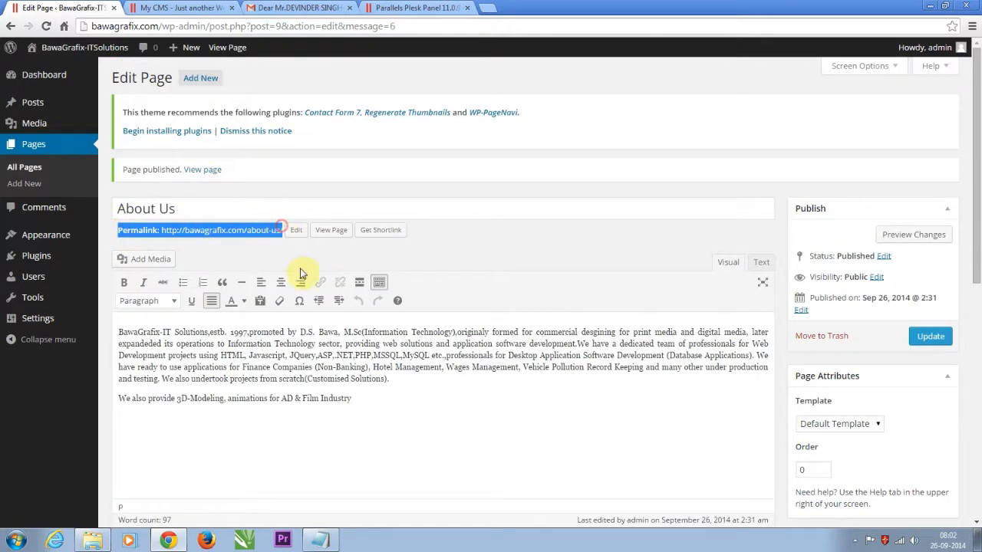
click(195, 248)
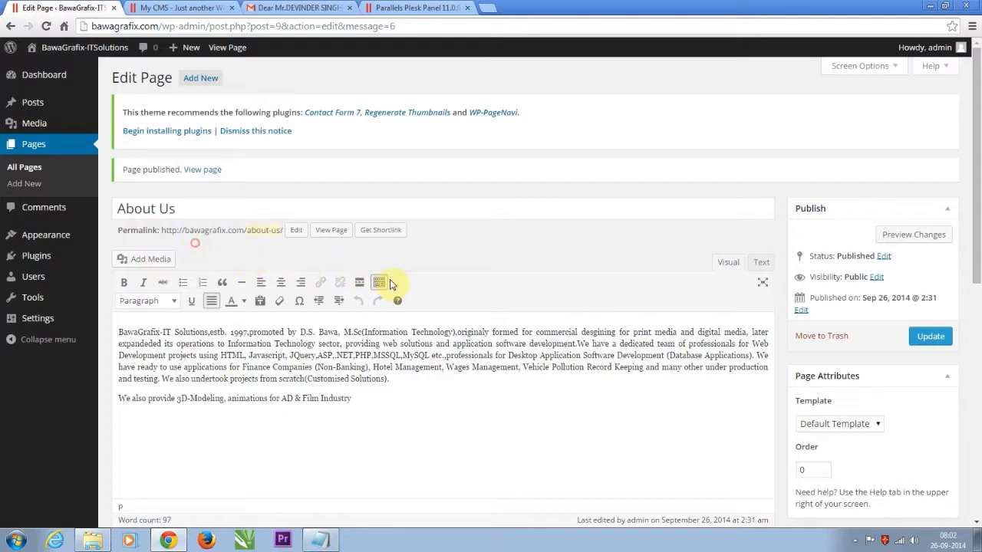
click(177, 7)
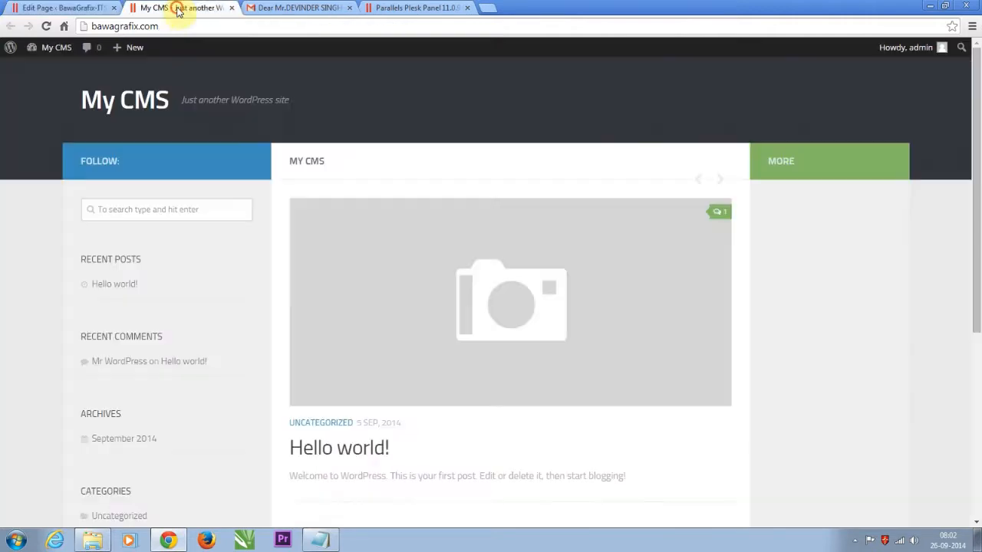
key(F5)
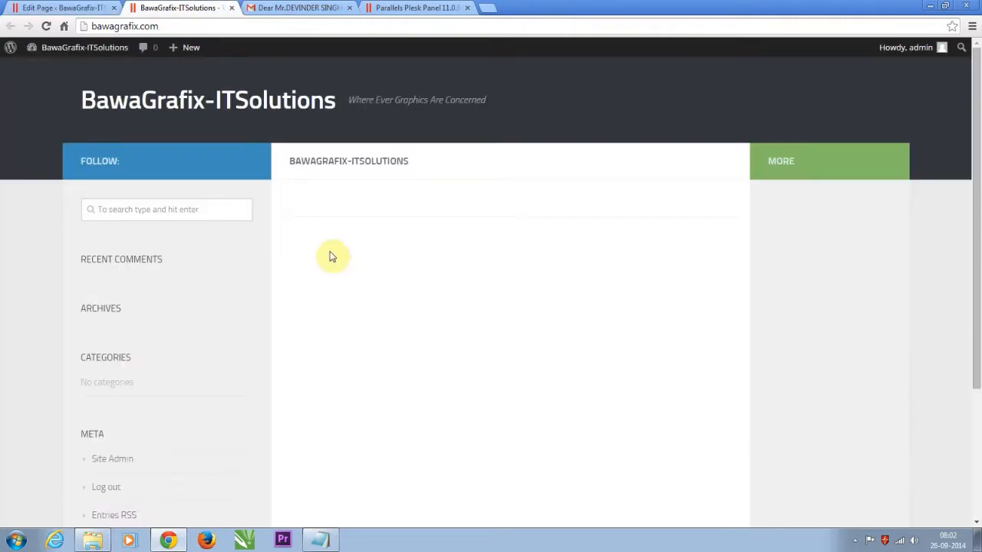
- Return to the site administration and create a navigation menu named MyMainMenu
click(65, 8)
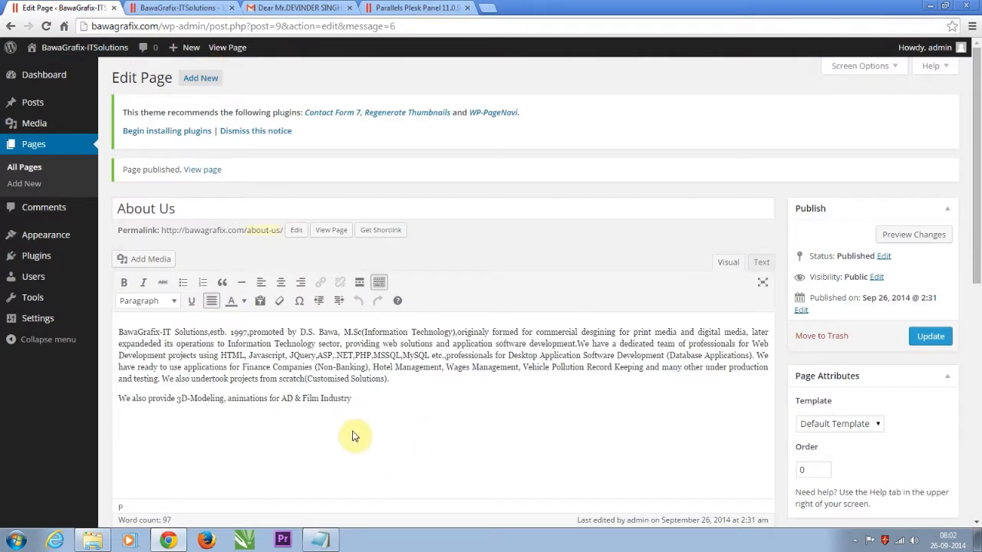
mouse_move(45, 237)
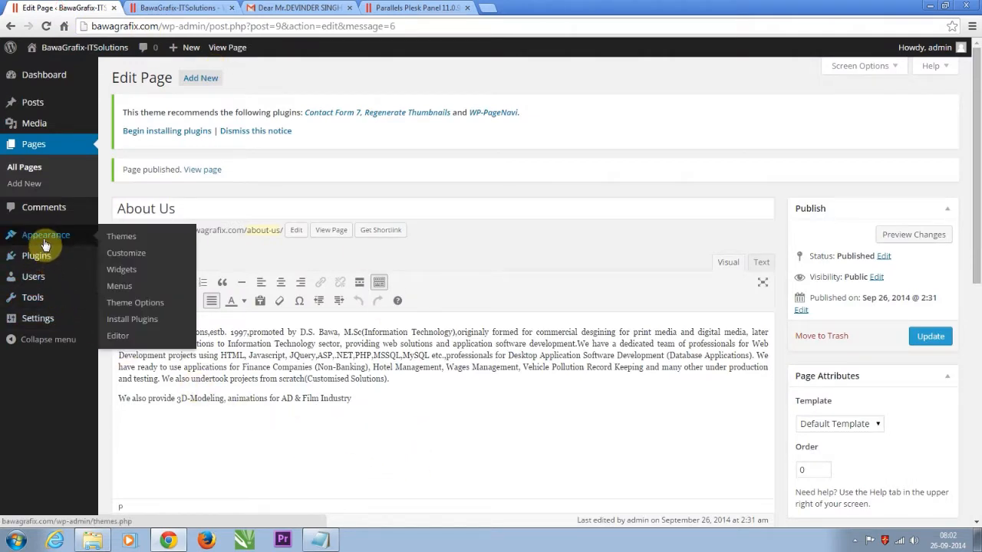
click(128, 289)
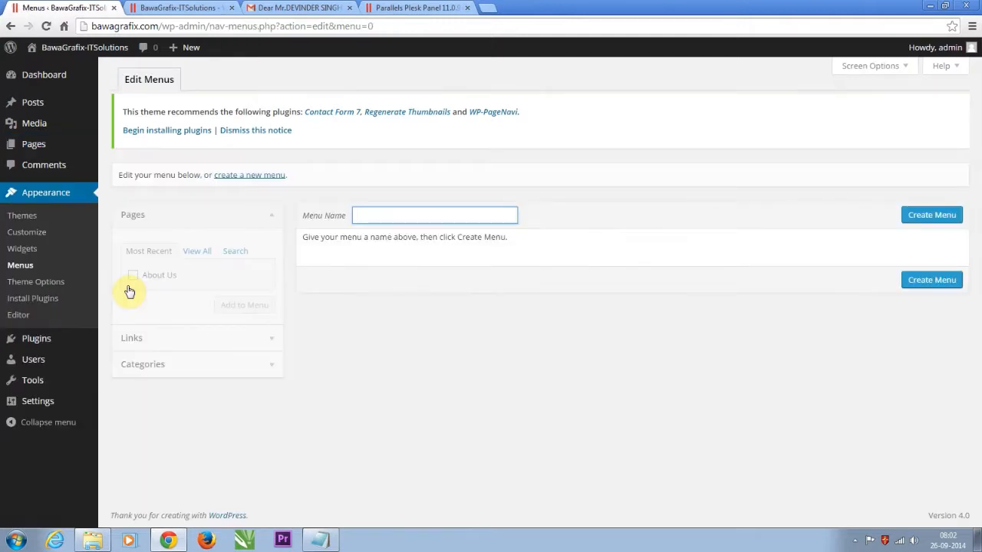
click(406, 215)
text(MyMainMenu)
click(941, 217)
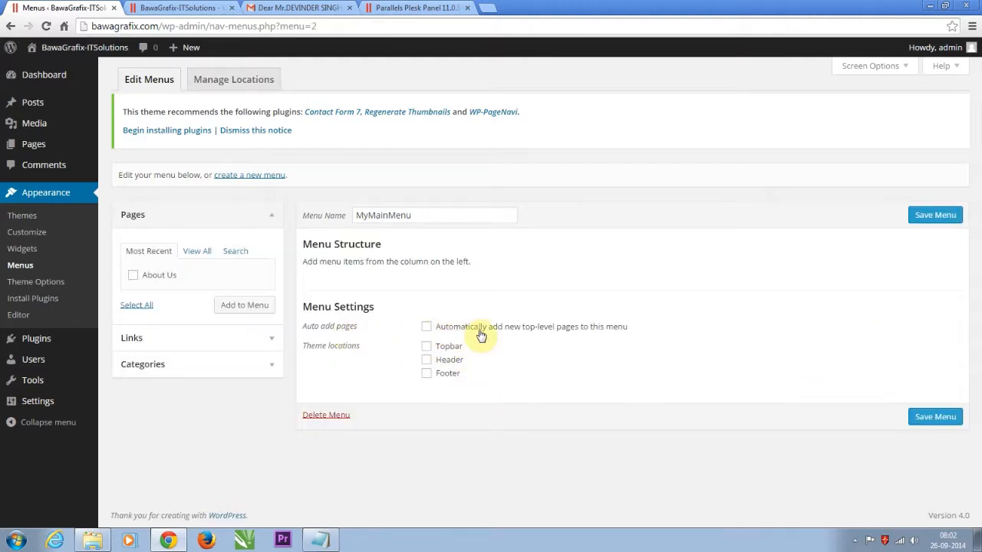
- Set MyMainMenu to add new top-level pages automatically, assign it to the Header and Footer locations, and save the menu
click(425, 327)
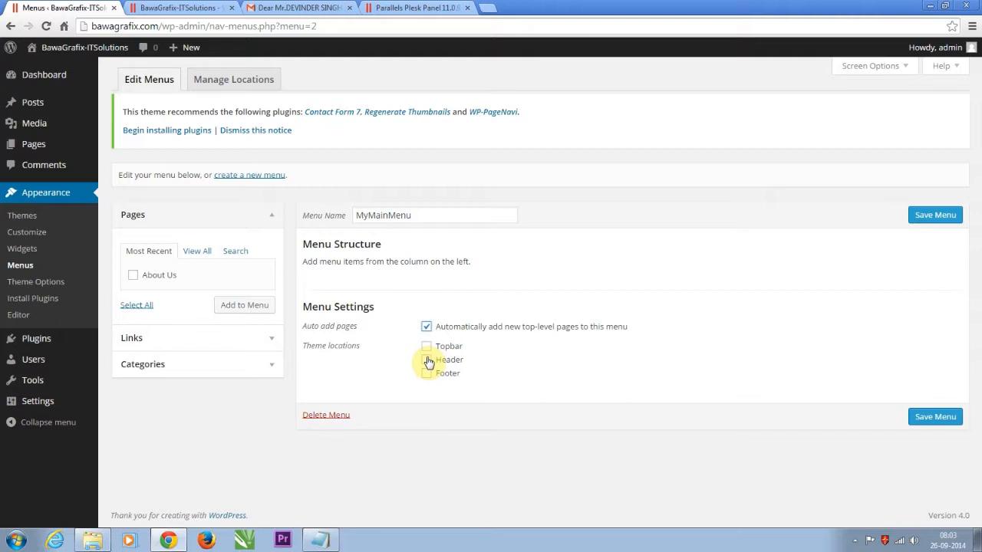
click(427, 359)
click(429, 375)
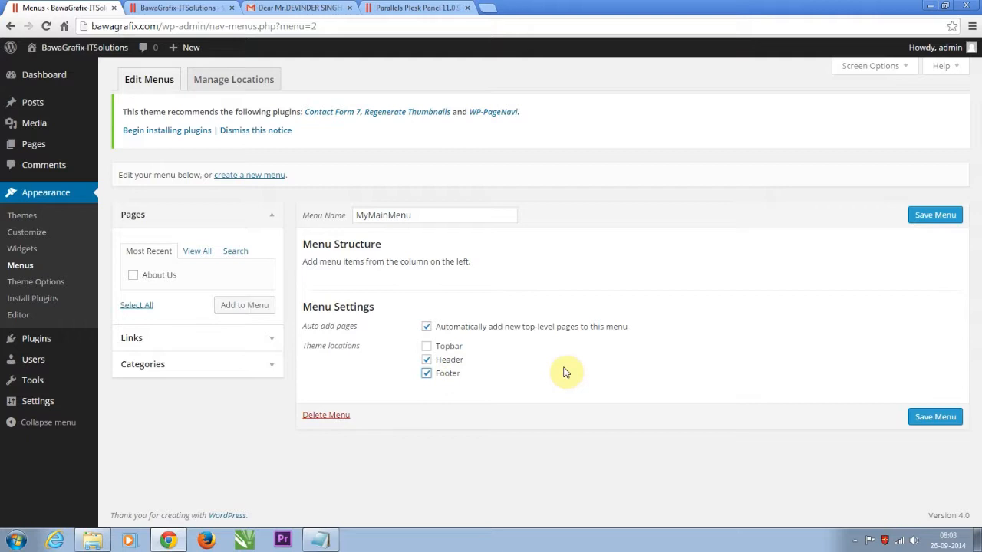
click(942, 420)
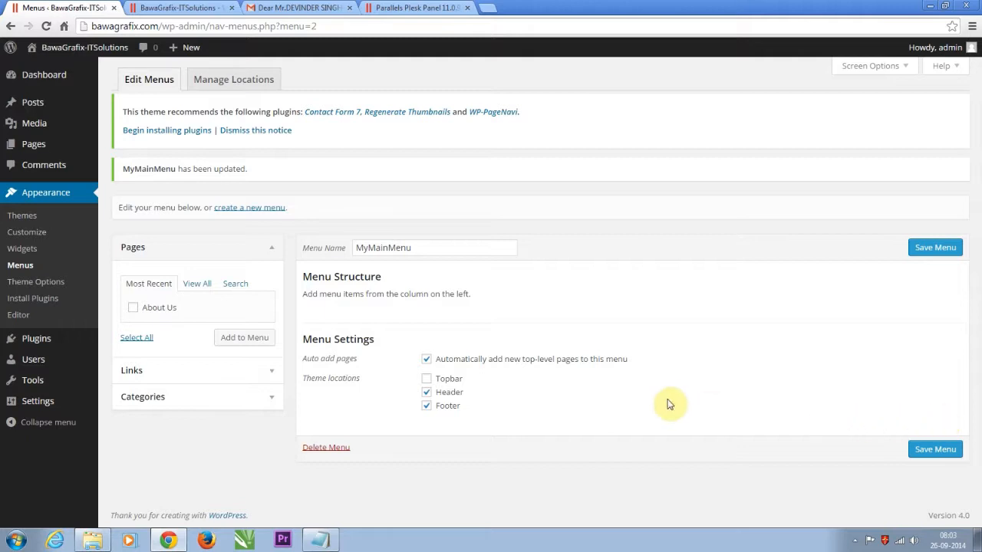
- Look over the site's homepage for the new menu in the header and footer
click(182, 7)
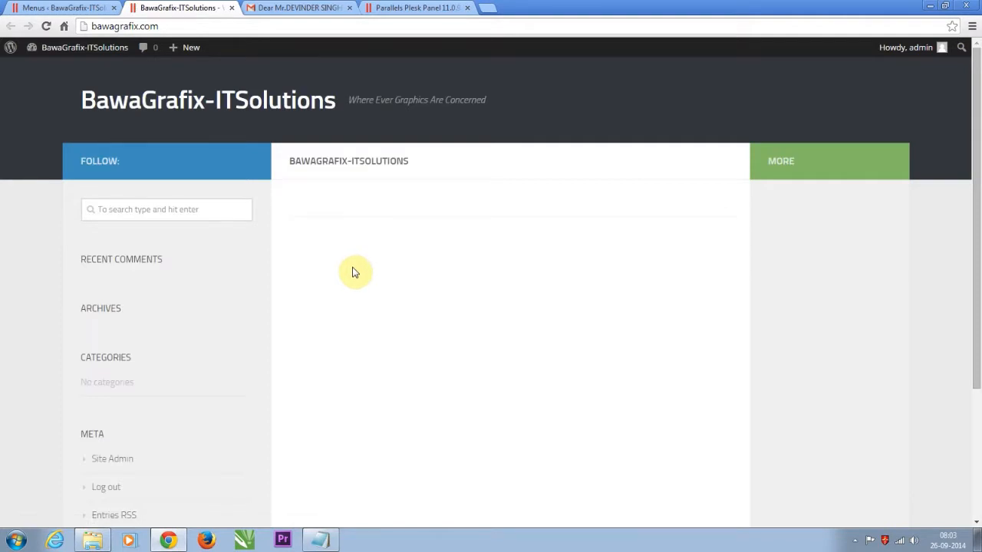
scroll(383, 329, down, 3)
scroll(386, 328, up, 3)
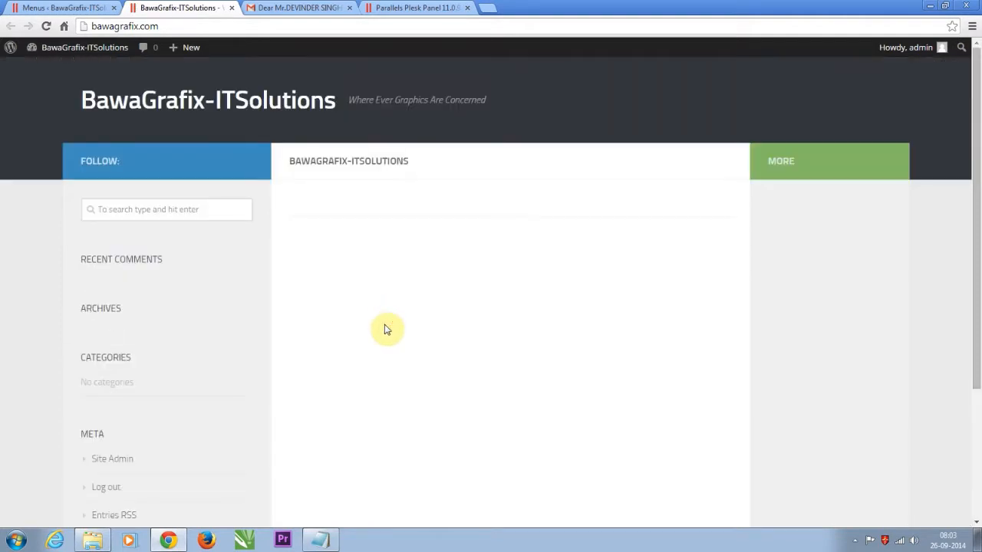
- Return to the menu editor, add the About Us page to MyMainMenu and save the menu
click(47, 10)
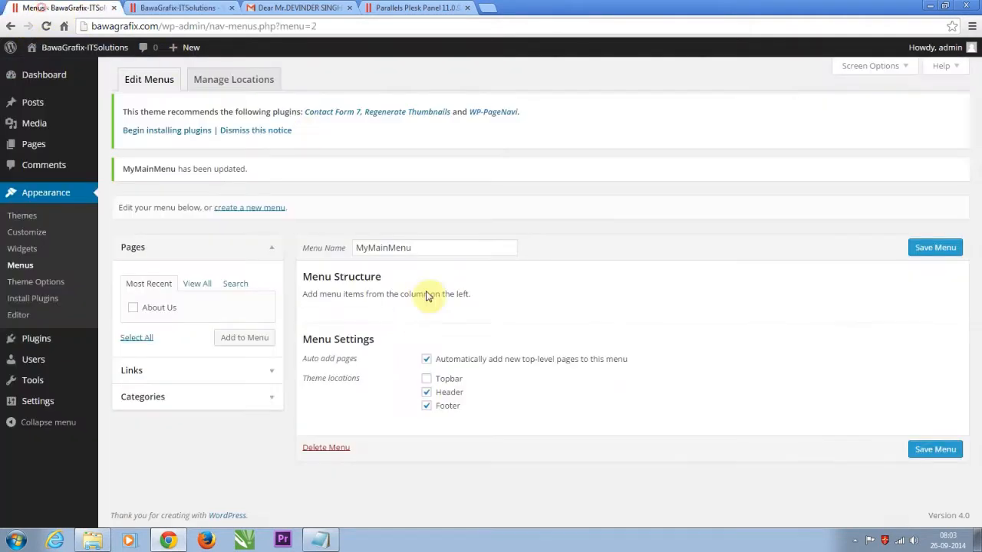
click(133, 307)
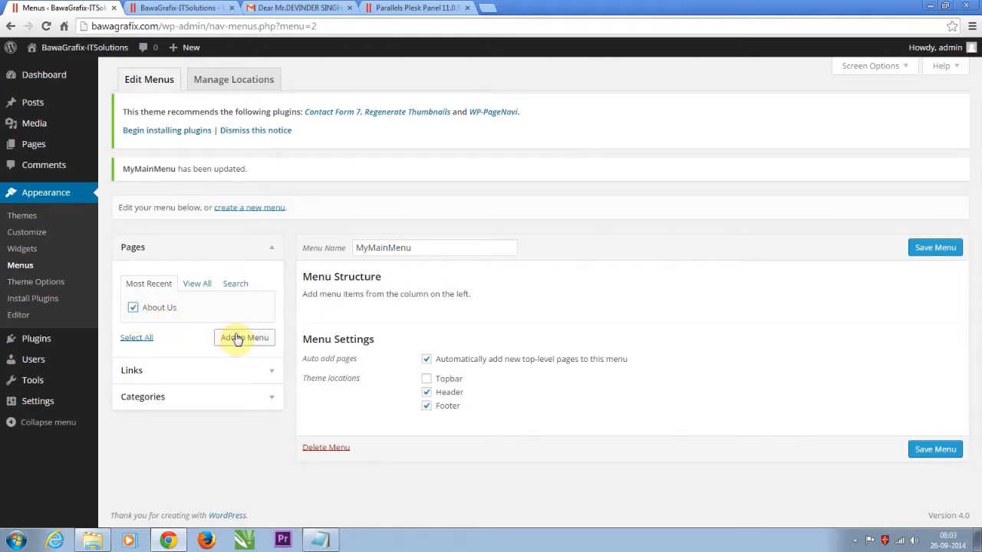
click(238, 338)
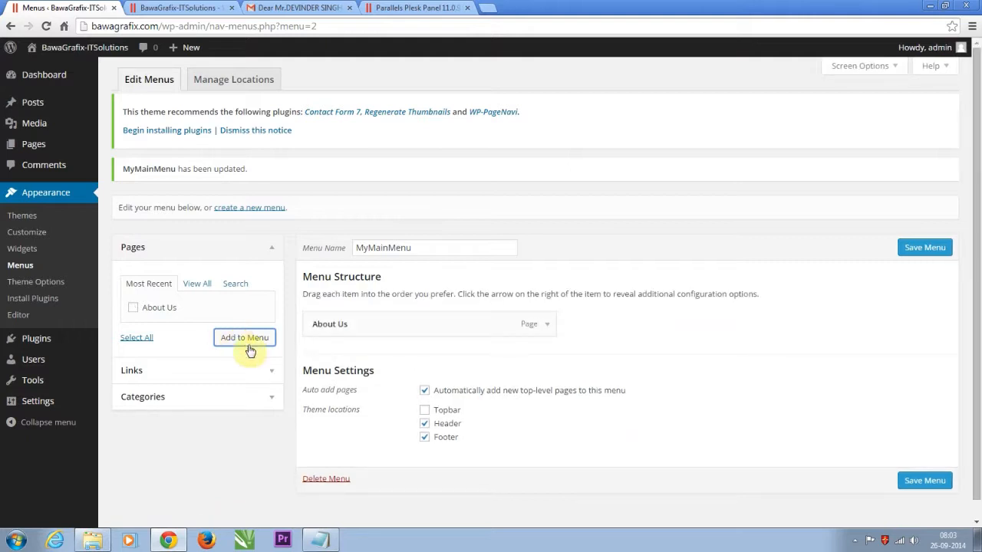
click(270, 370)
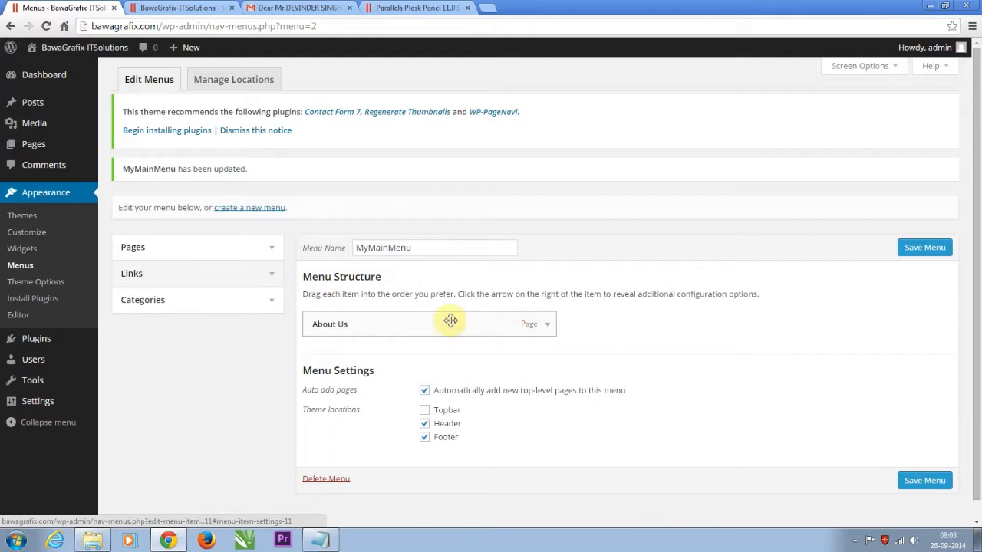
click(910, 253)
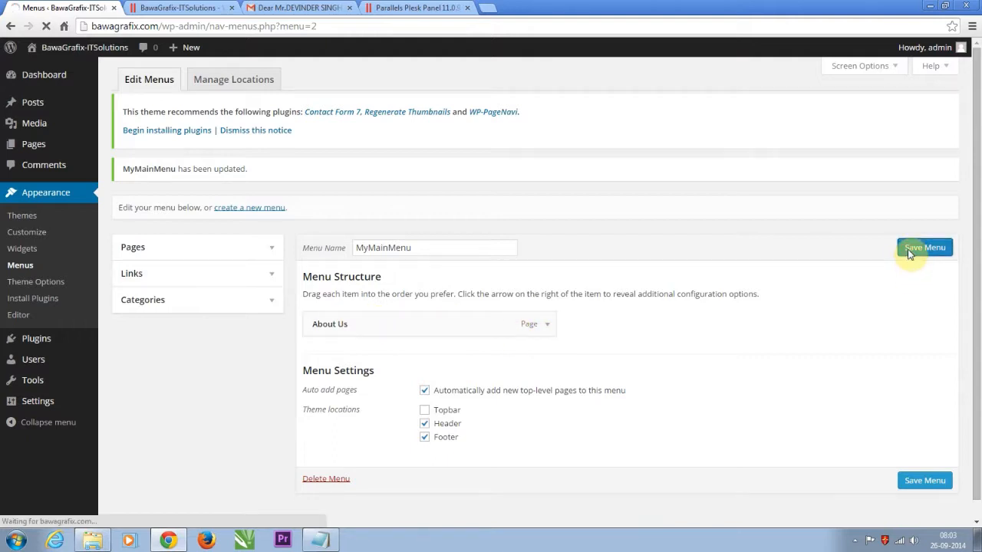
- Reload the site's homepage and open the About Us page from its header menu to check the content
click(181, 9)
key(F5)
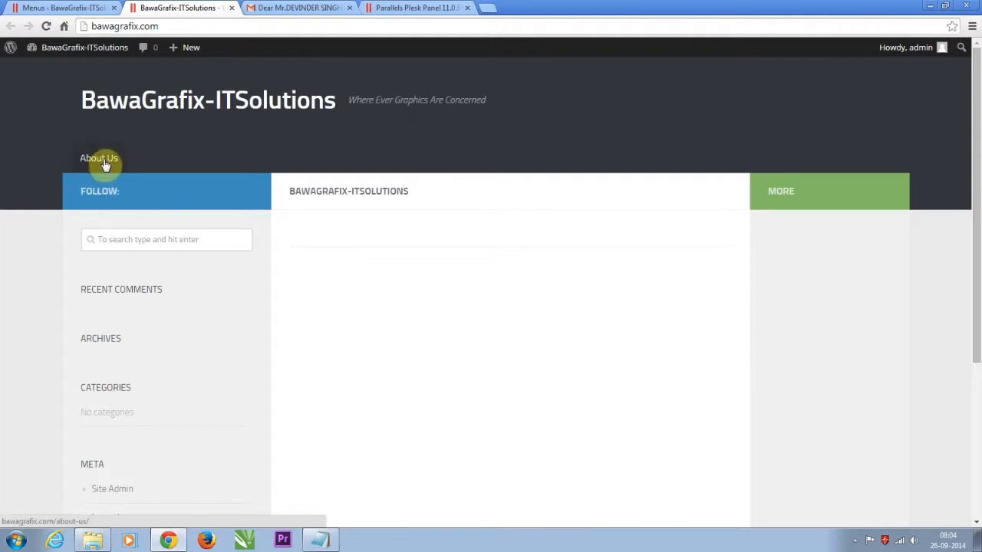
click(105, 161)
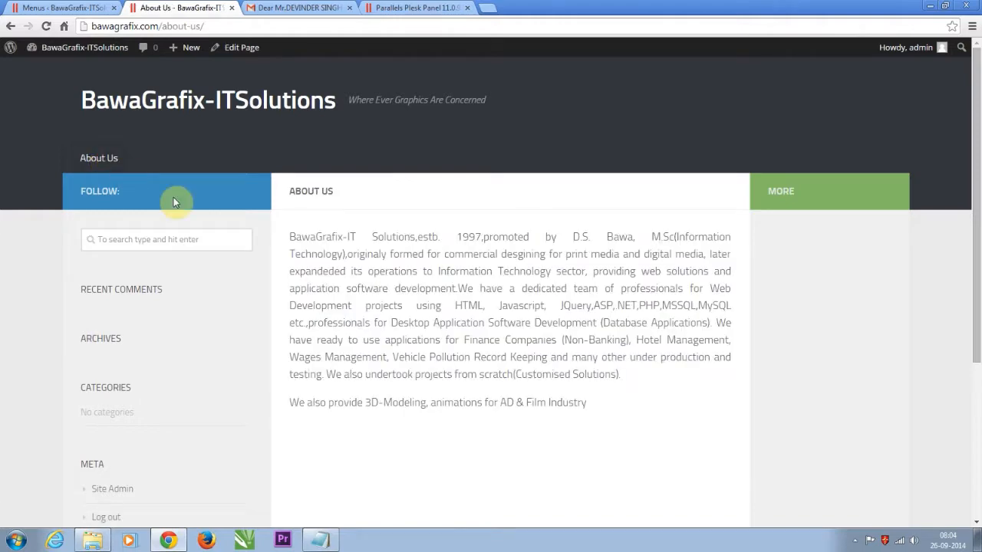
scroll(459, 407, down, 3)
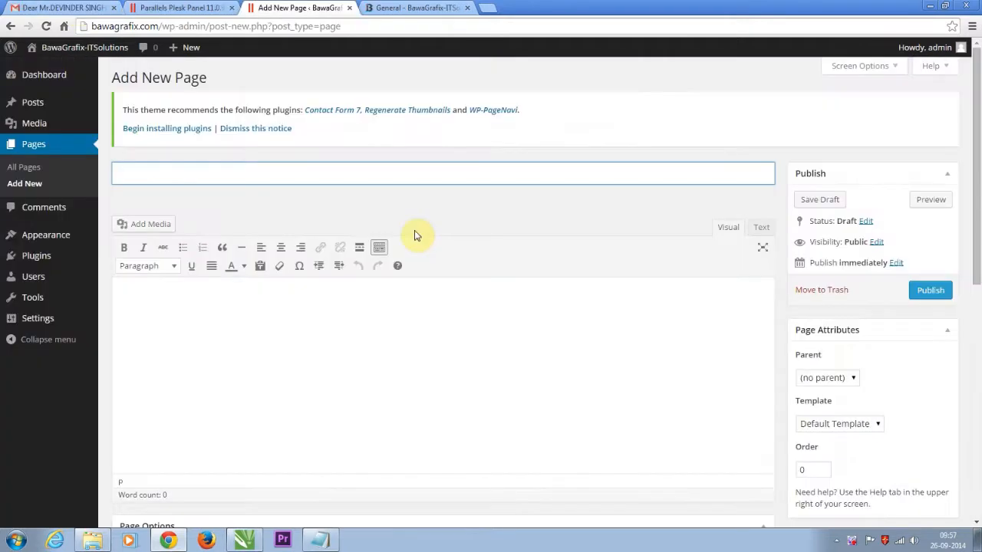
- Title the new page Technological Services and fill its body with the selected services text from the BGLinks notes, without the leading blank line
text(echnological Services)
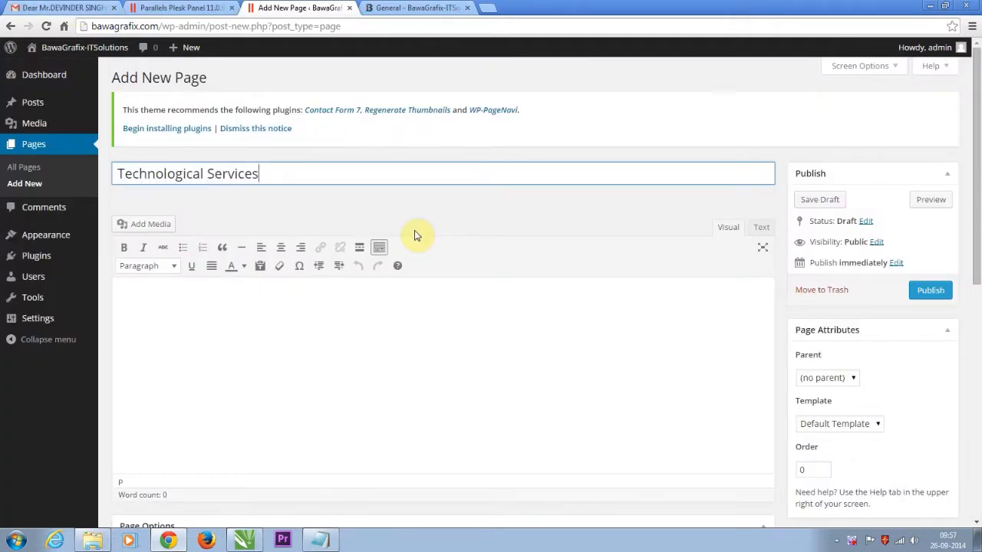
click(321, 541)
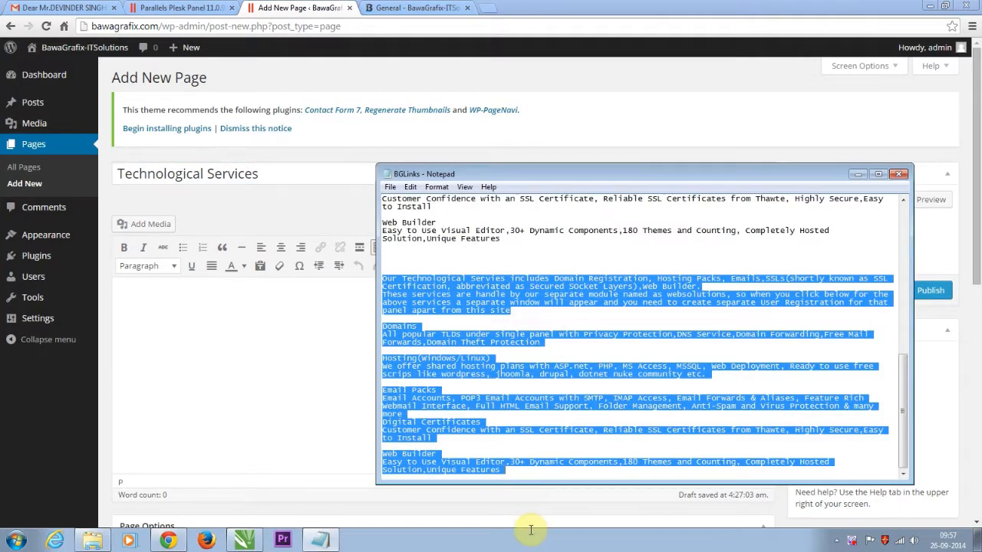
click(177, 311)
text(Our Technological Services includes Domain Registration, Hosting Packs, Emails,SSLs(shortly known as SSL Certification, abbreviated as Secured SOcket Layers),Web Builder. These services are handle by our separate module named as websolutions, so when you click below for the above services a separate window will appear and you need to create separate User Registration for that panel apart from this site  Domains All popular TLDs under single panel with Privacy Protection,DNS Service,Domain Forwarding,Free Mail Forwards,Domain Theft Protection  Hosting(Windows/Linux) We offer shared hosting plans with ASP.net, PHP, MS Access, MSSQL, Web Deployment, Ready to use free scrips like wordpress, jhoomla, drupal, dotnet nuke community etc.  Email Packs Email Accounts, POP3 Email Accounts with SMTP, IMAP Access, Email Forwards & Aliases, Feature Rich Webmail Interface, Full HTML Email Support, Folder Management, Anti-Spam and Virus Protection & many more Digital Certificates Customer Confidence with an SSL Certificate, Reliable SSL Certificates from Thawte, Highly Secure,Easy to Install  Web Builder Easy to Use Visual Editor,30+ Dynamic Components,180 Themes and Counting, Completely Hosted Solution,Unique Features)
scroll(177, 310, up, 5)
click(126, 286)
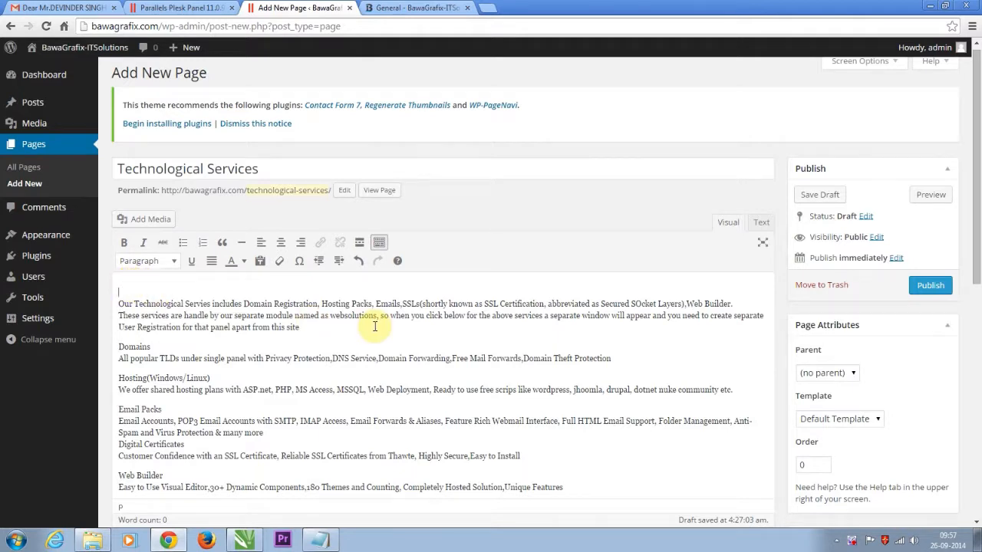
key(Delete)
- Justify the entire body text of the Technological Services page
key(shift+Down)
key(shift+Down)
key(shift+Down)
key(shift+Down)
key(shift+Down)
key(shift+Down)
key(shift+Down)
key(shift+Down)
key(shift+Down)
key(shift+Down)
key(shift+Down)
key(shift+Down)
key(shift+Down)
key(shift+Down)
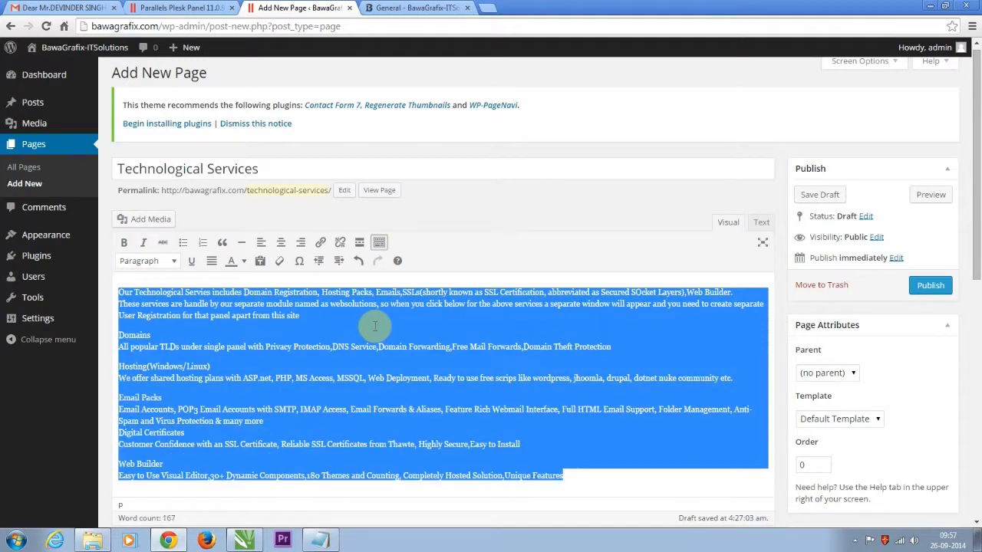
click(214, 265)
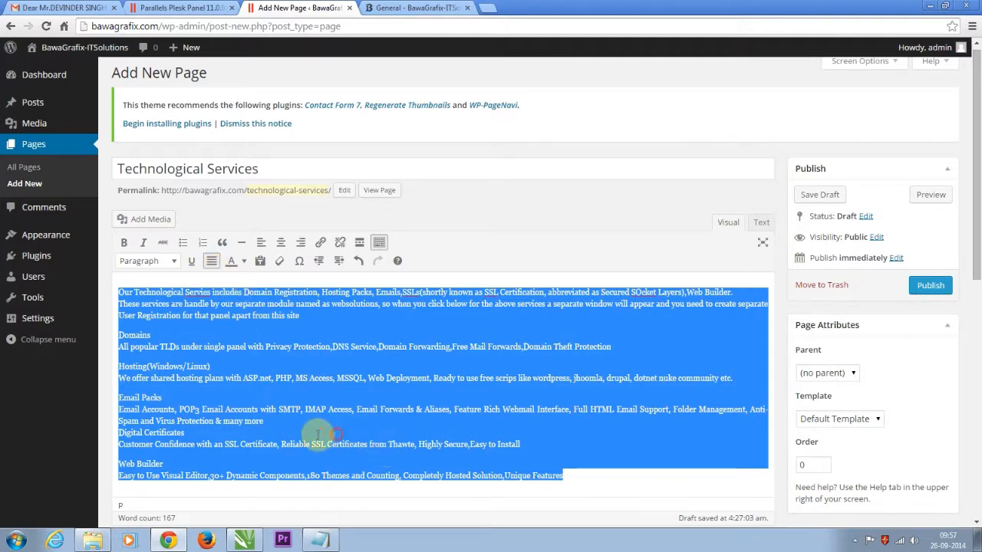
- Insert breaks after the Domains, Hosting(Windows/Linux) and Email Packs headings, and start Digital Certificates as its own paragraph
click(195, 353)
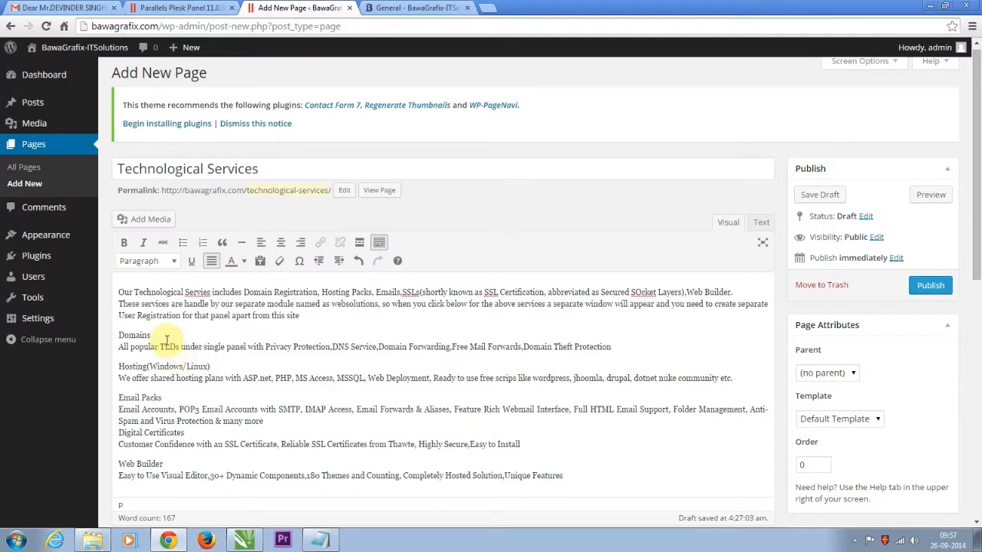
key(Return)
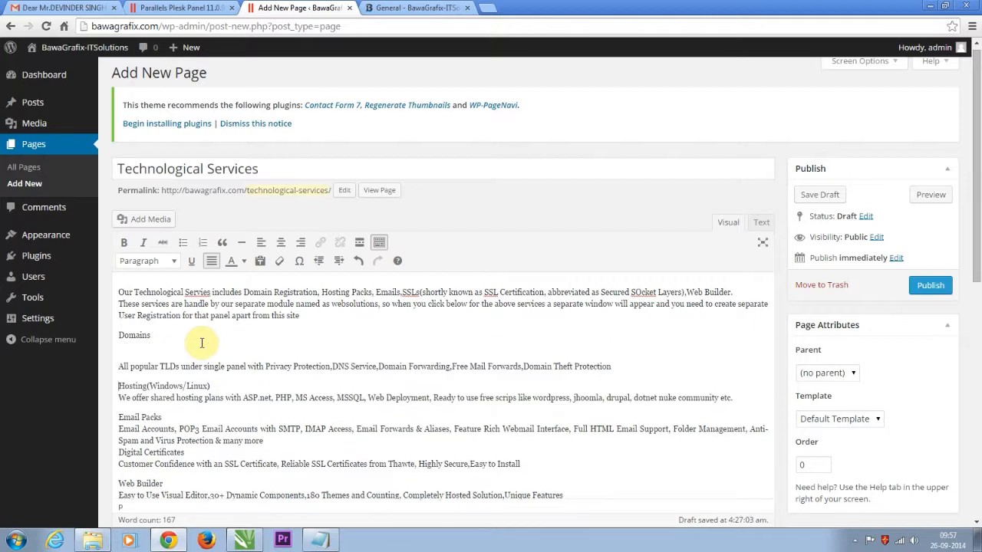
key(Return)
key(Down)
key(Down)
key(Return)
key(Down)
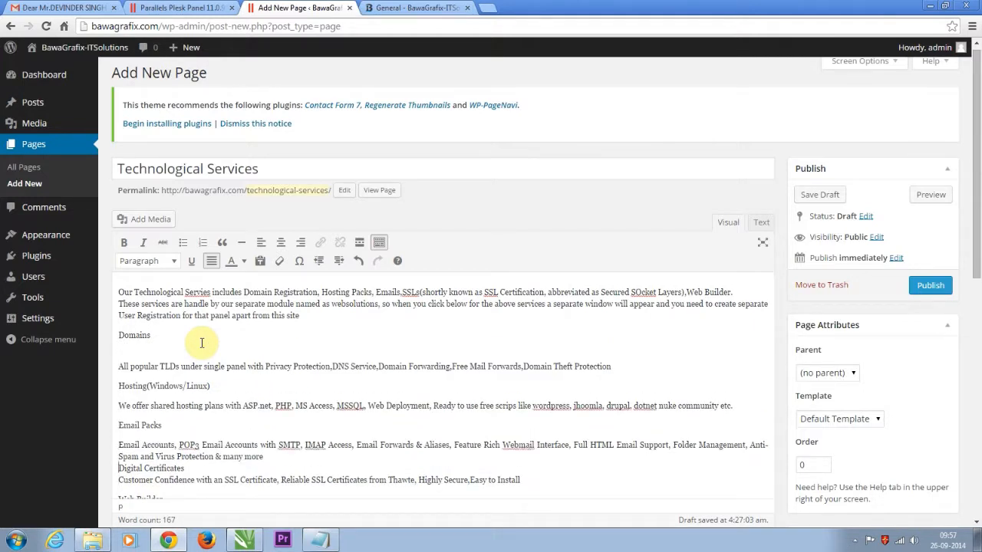
key(Return)
- Append (SSLs) to the Digital Certificates heading
key(Down)
key(Down)
key(Down)
key(Down)
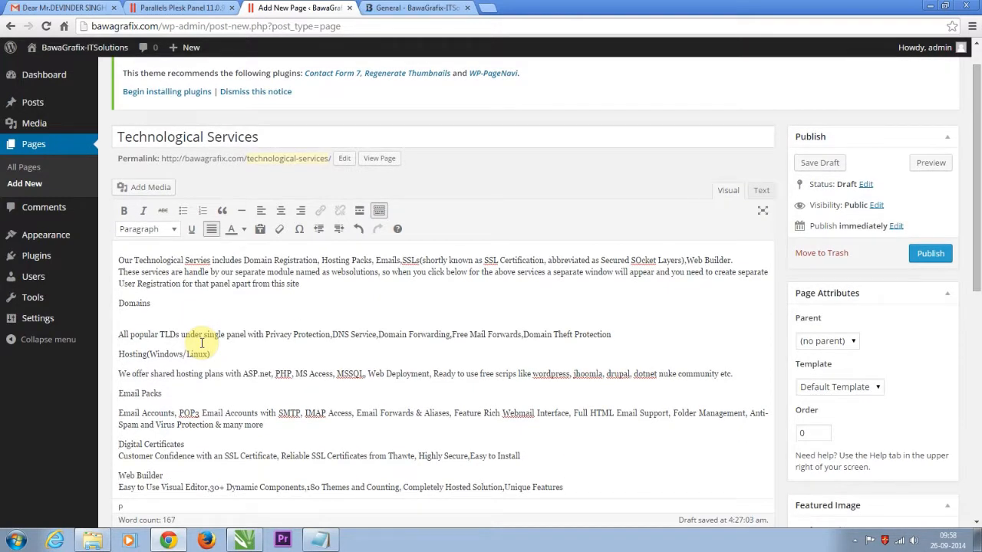
text((SSLs))
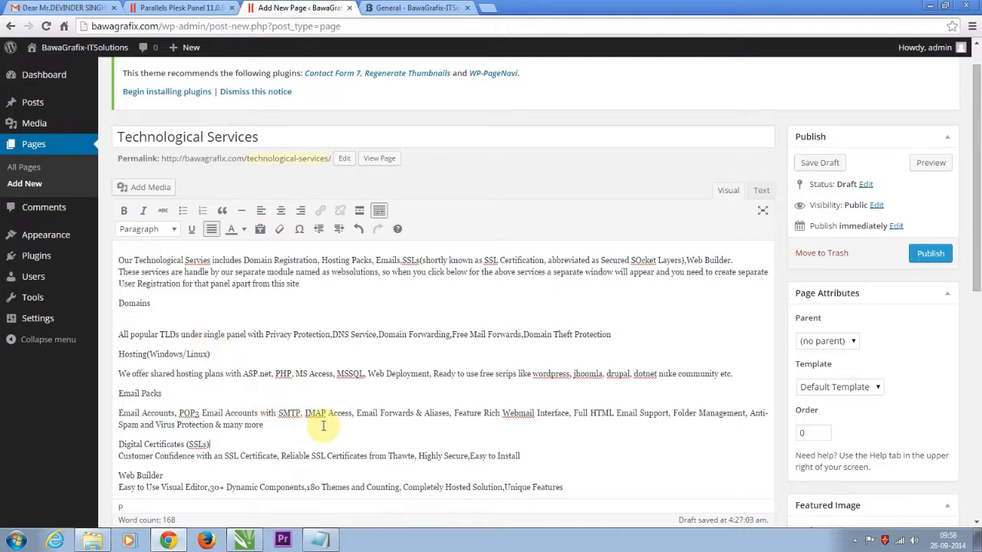
- Make the Domains, Hosting(Windows/Linux) and Email Packs headings bold
scroll(323, 427, down, 3)
scroll(306, 415, up, 4)
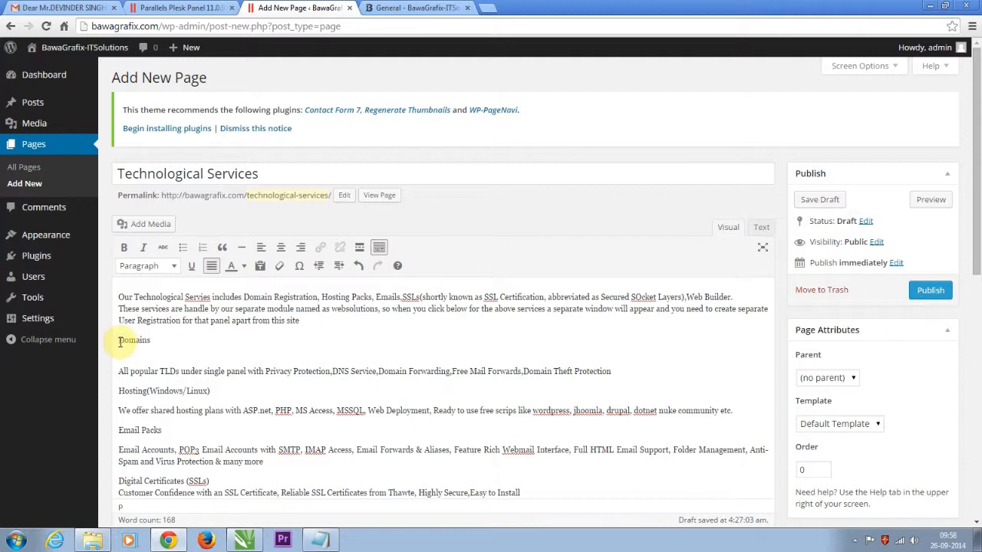
drag(119, 339, 160, 338)
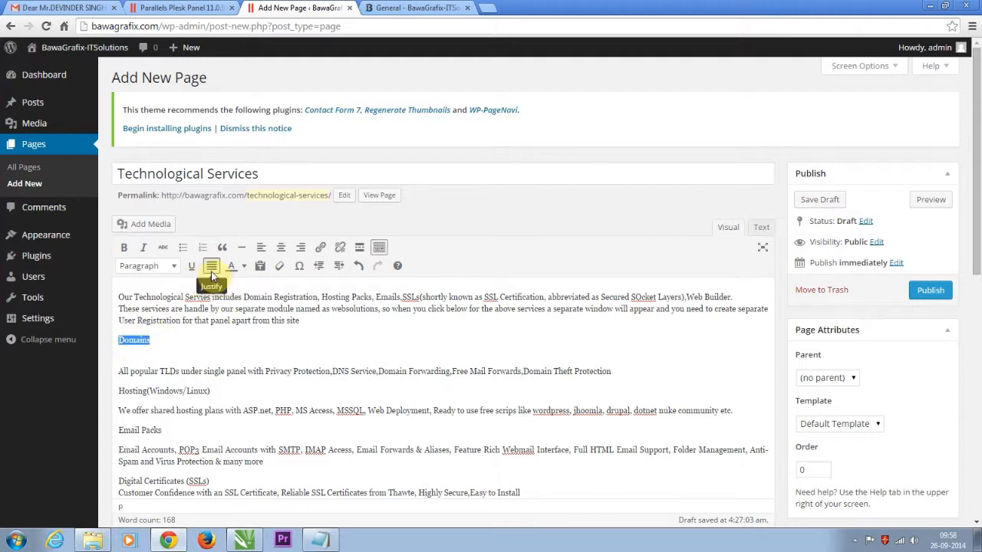
click(125, 250)
drag(118, 391, 224, 386)
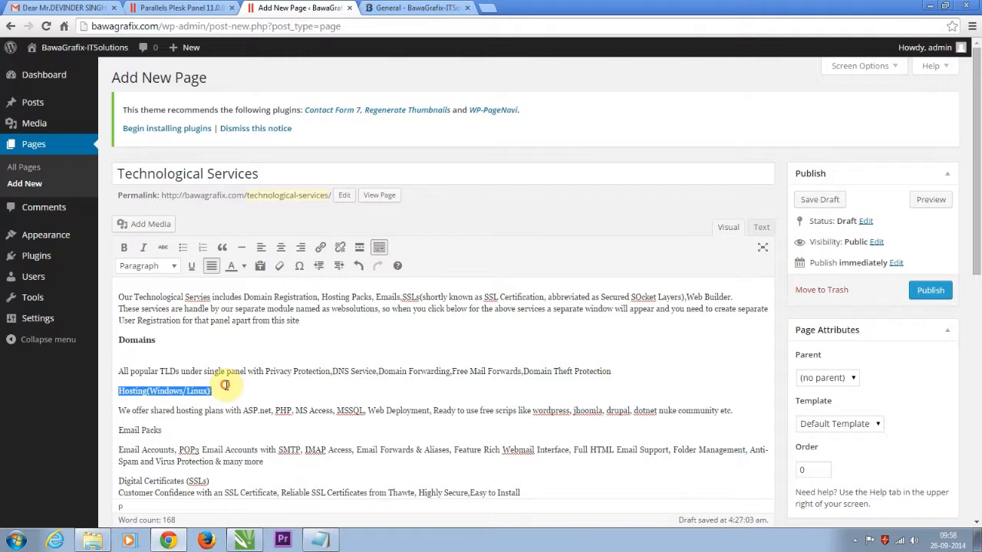
click(125, 248)
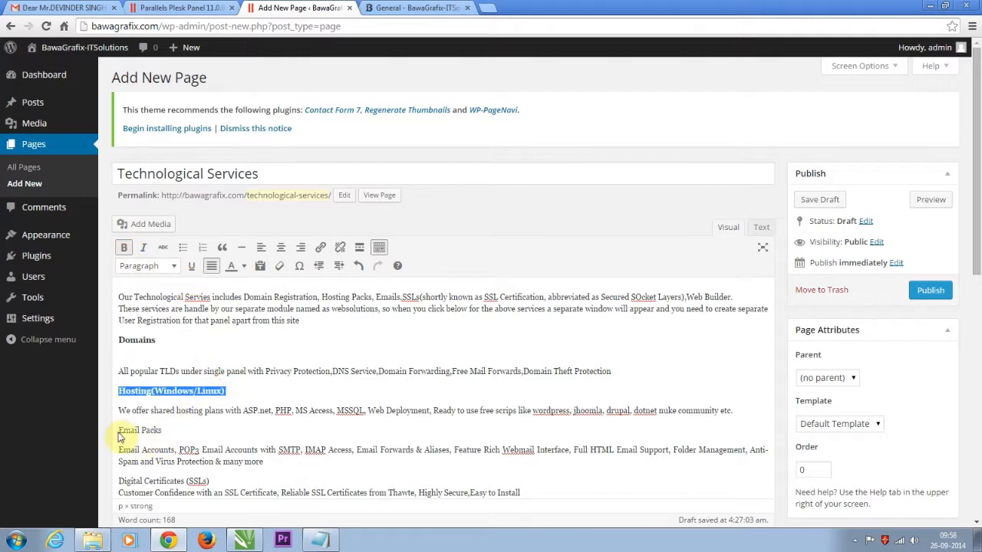
drag(119, 430, 163, 431)
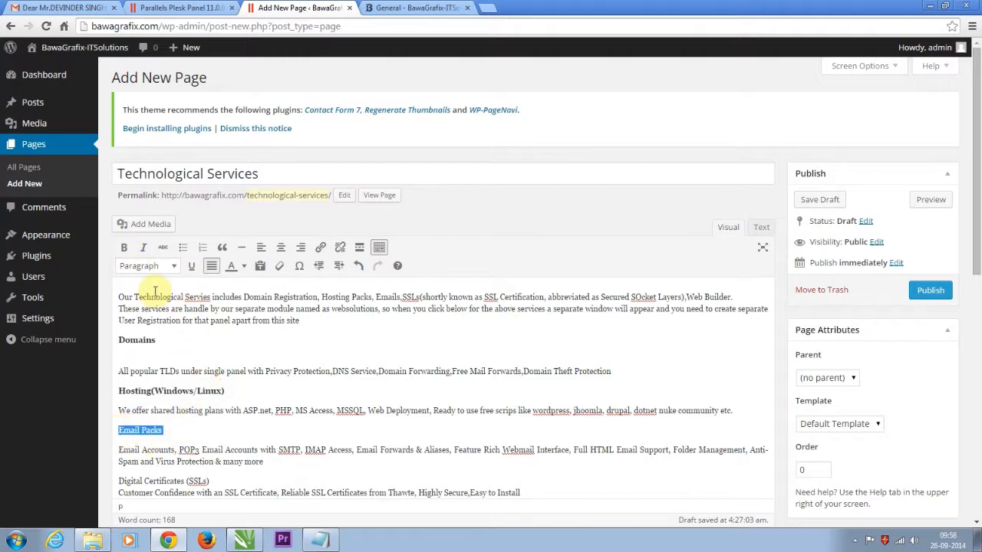
click(125, 248)
- Make the Digital Certificates (SSLs) and Web Builder headings bold
scroll(262, 375, down, 2)
drag(119, 359, 209, 358)
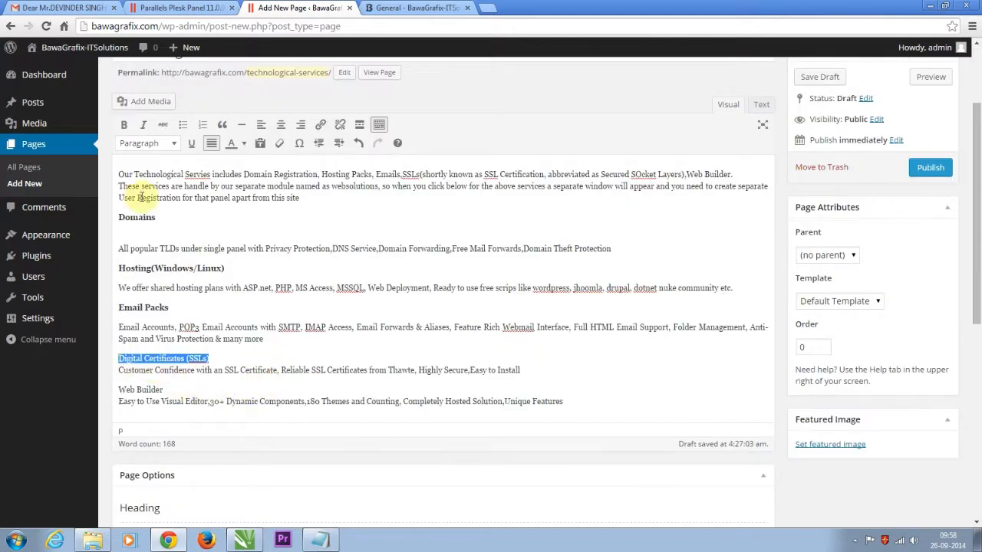
click(123, 127)
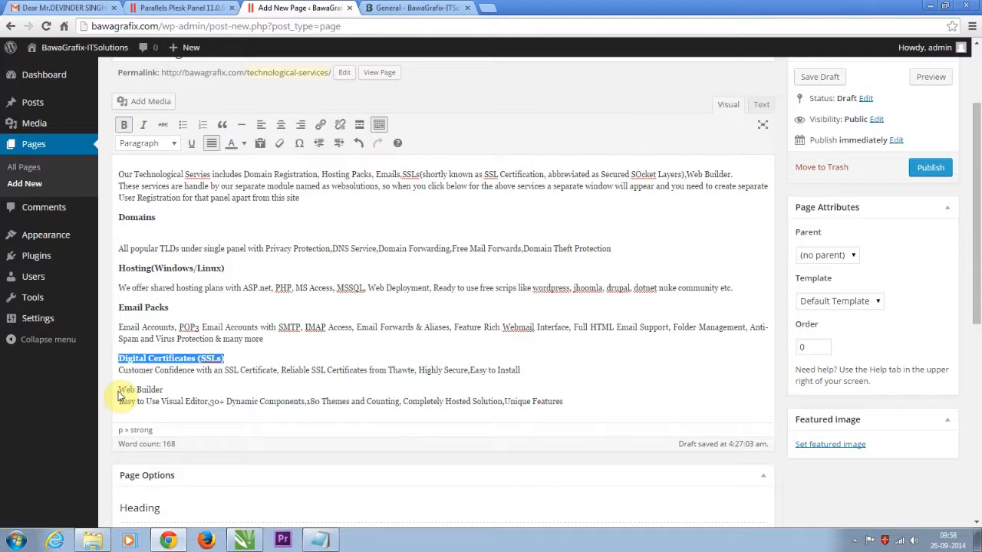
drag(119, 389, 164, 390)
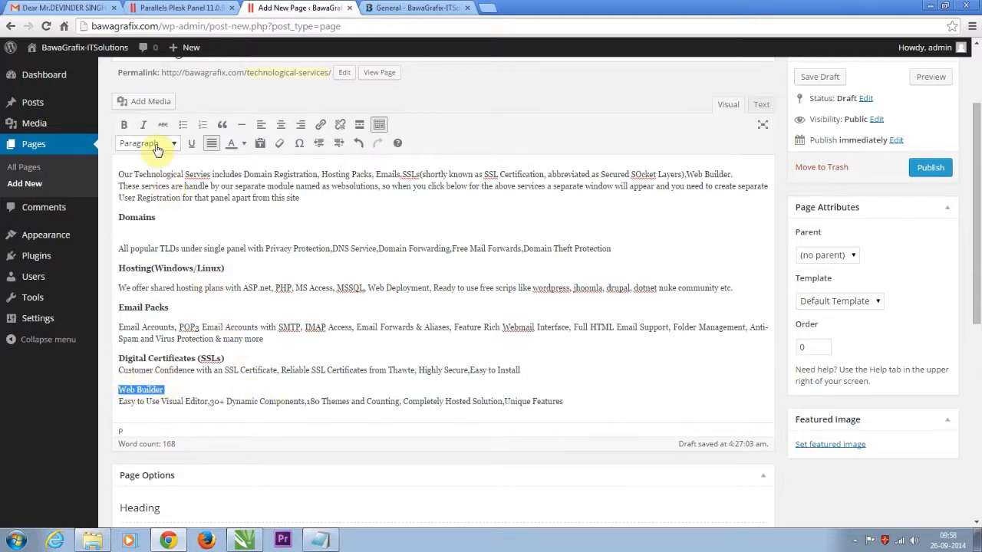
click(123, 124)
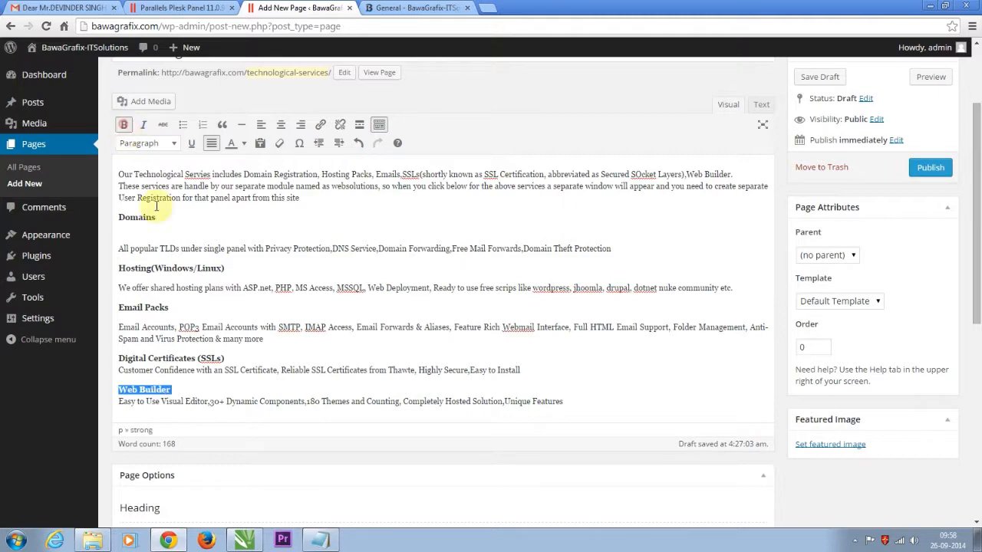
- For the blank line under the Domains heading, upload the domains, emailpack, Hosting, ssl and website images from the webimages folder to the media library
scroll(211, 314, up, 1)
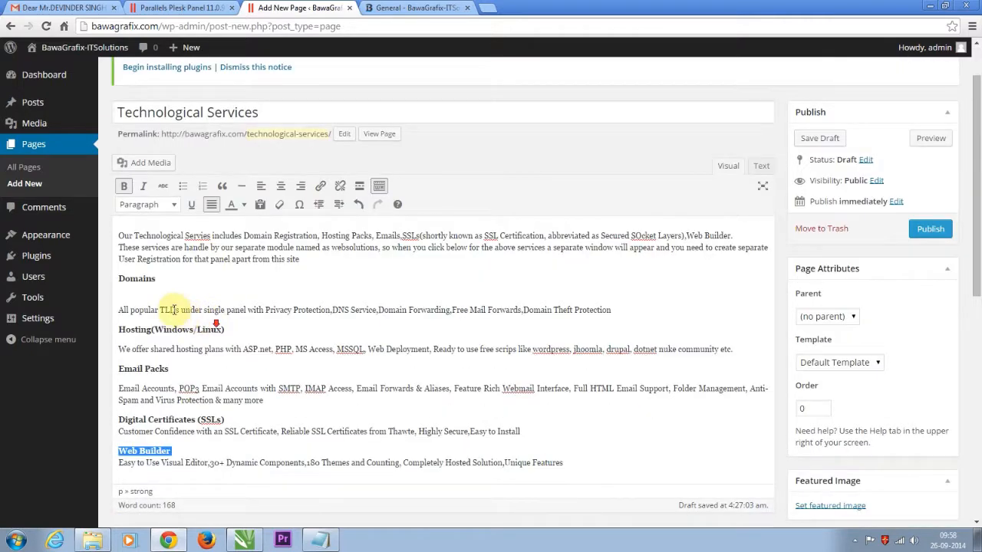
click(146, 294)
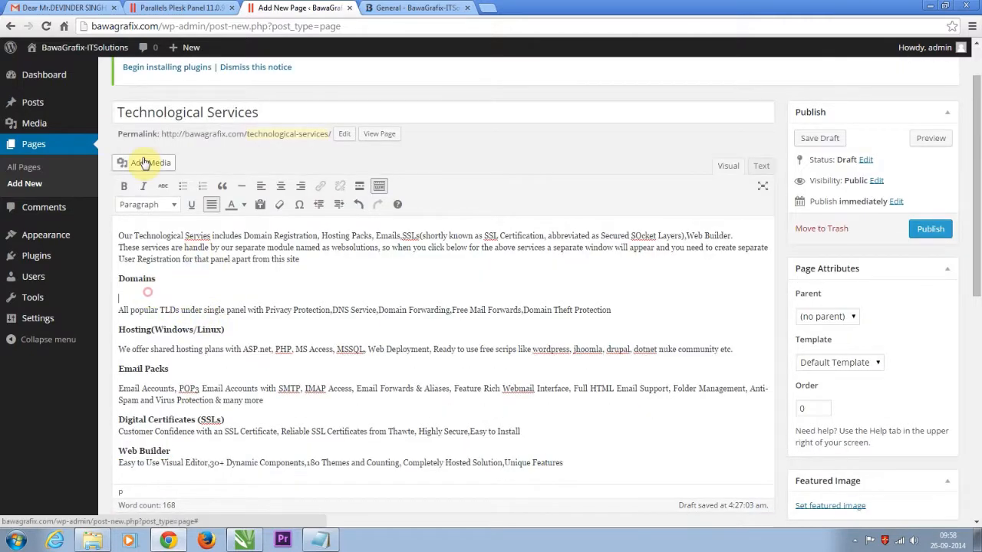
click(143, 163)
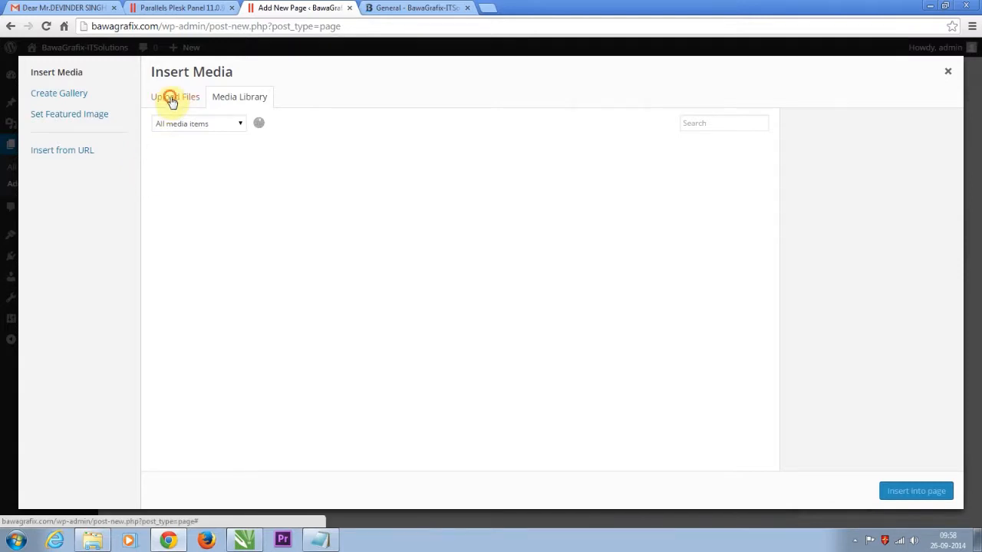
click(171, 102)
click(537, 281)
click(319, 127)
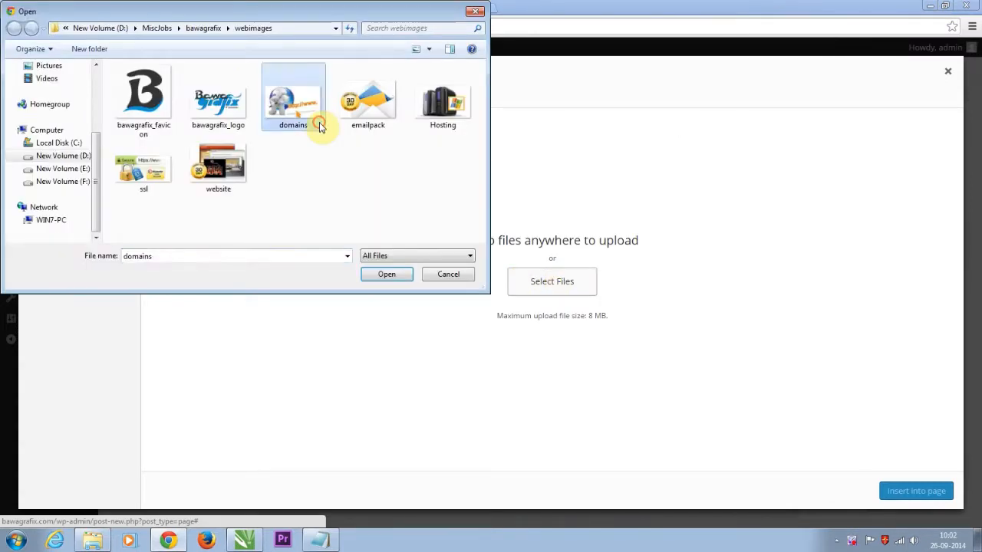
ctrl+click(353, 125)
ctrl+click(423, 125)
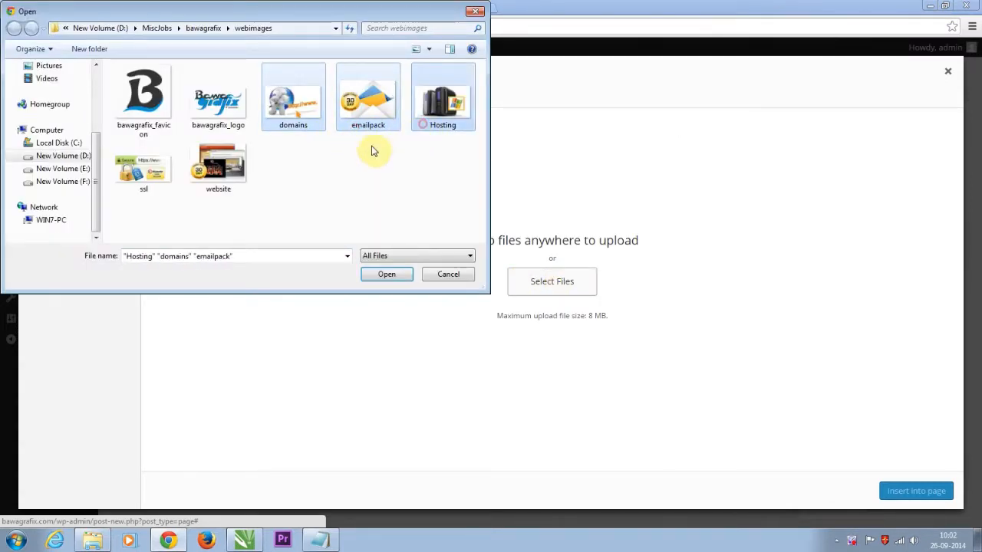
ctrl+click(144, 170)
ctrl+click(218, 168)
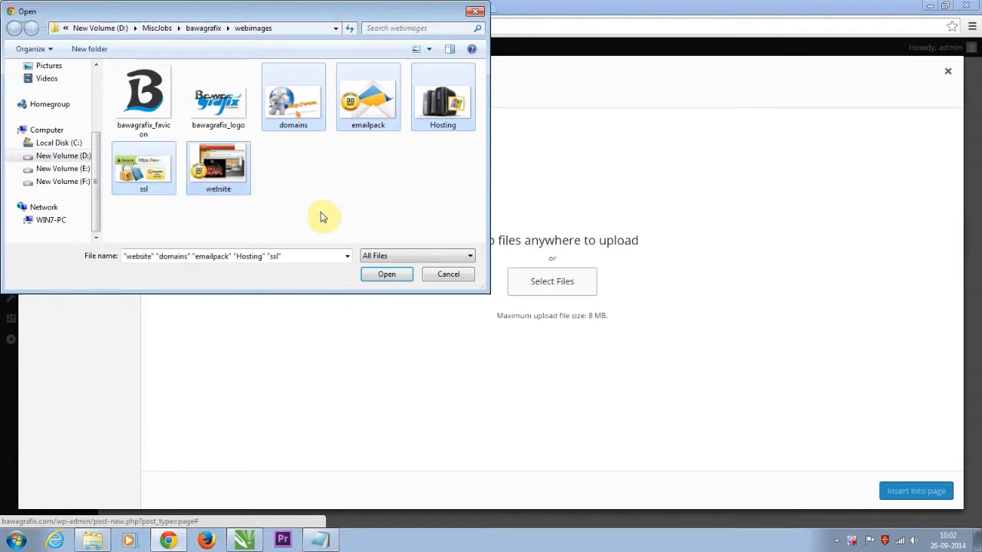
click(365, 281)
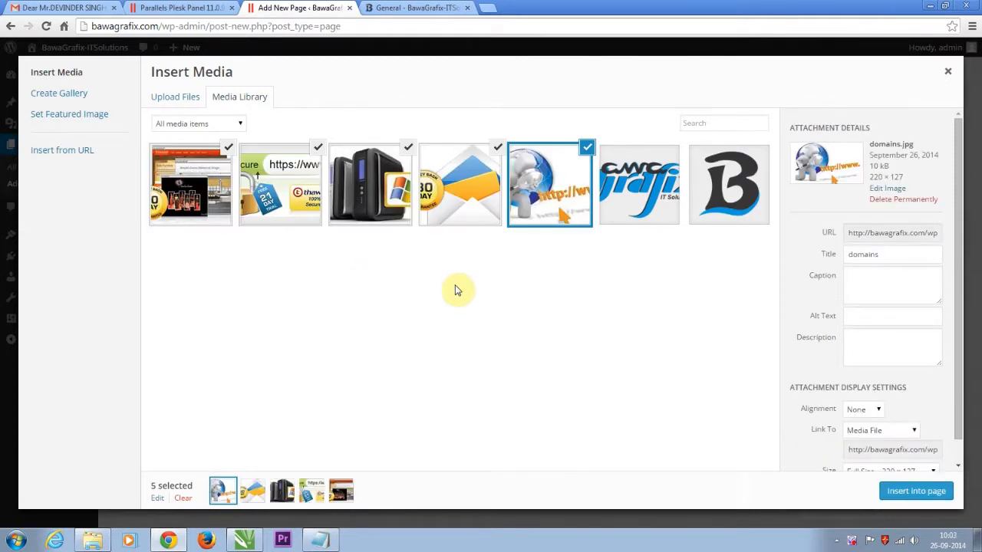
- Set the domains image's title and alt text to domain, and insert only that image at full size under the Domains heading
click(549, 184)
click(862, 315)
double_click(872, 254)
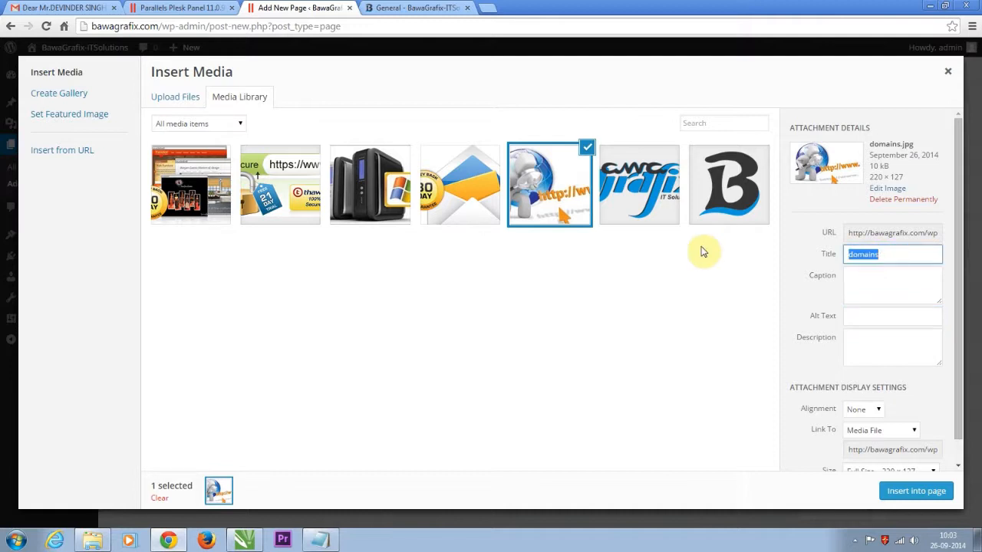
text(domain)
key(Tab)
key(Tab)
text(do)
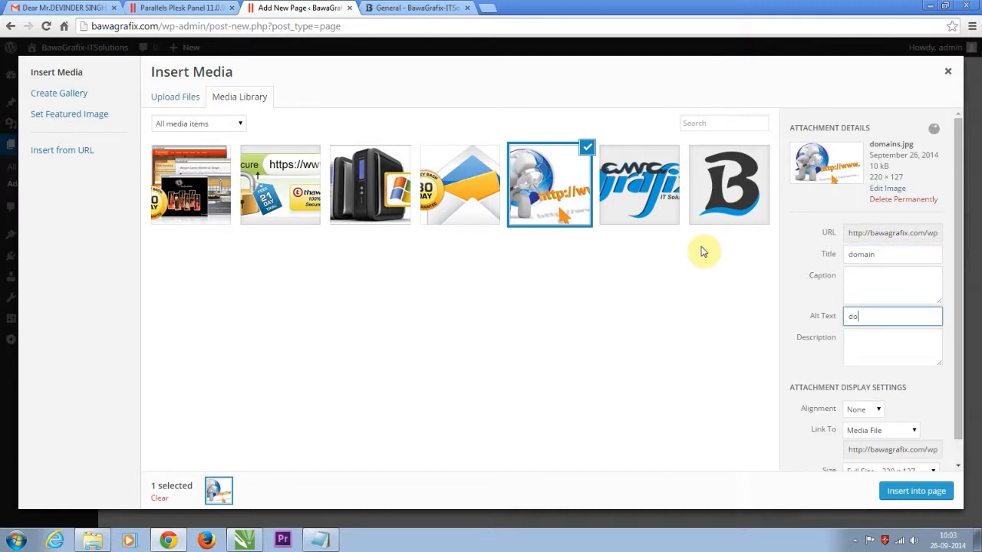
text(main)
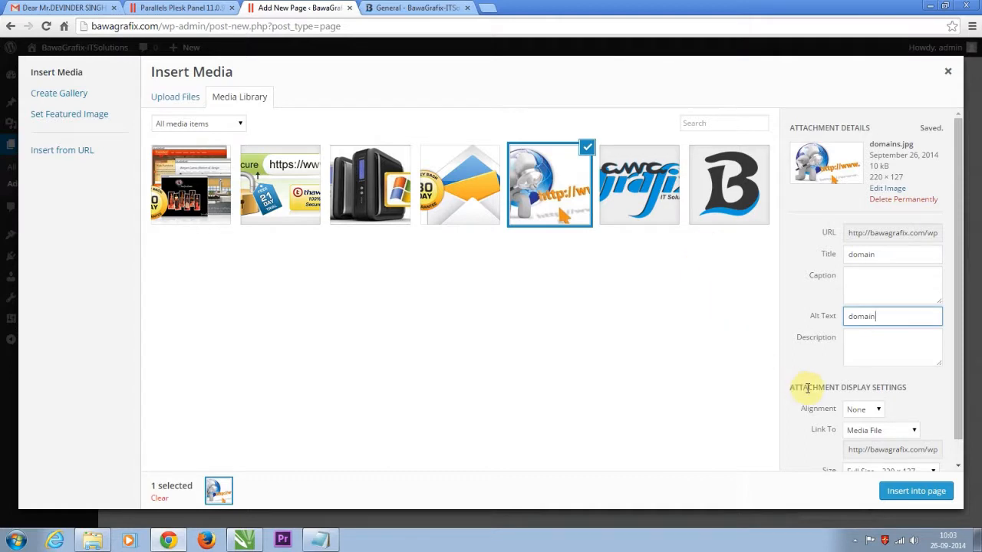
scroll(865, 414, down, 1)
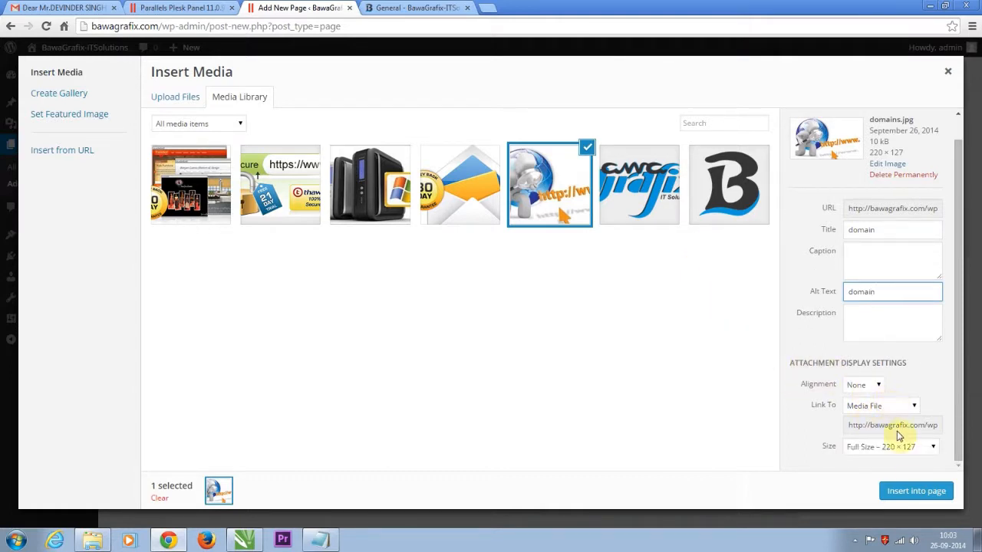
click(913, 492)
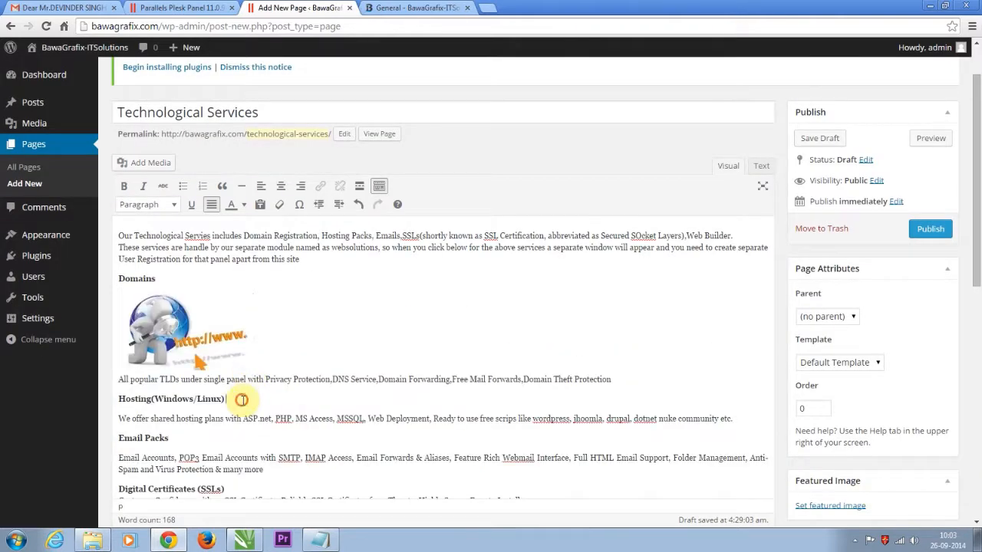
- Insert the Hosting image from the media library on a new line under the Hosting(Windows/Linux) heading
key(Return)
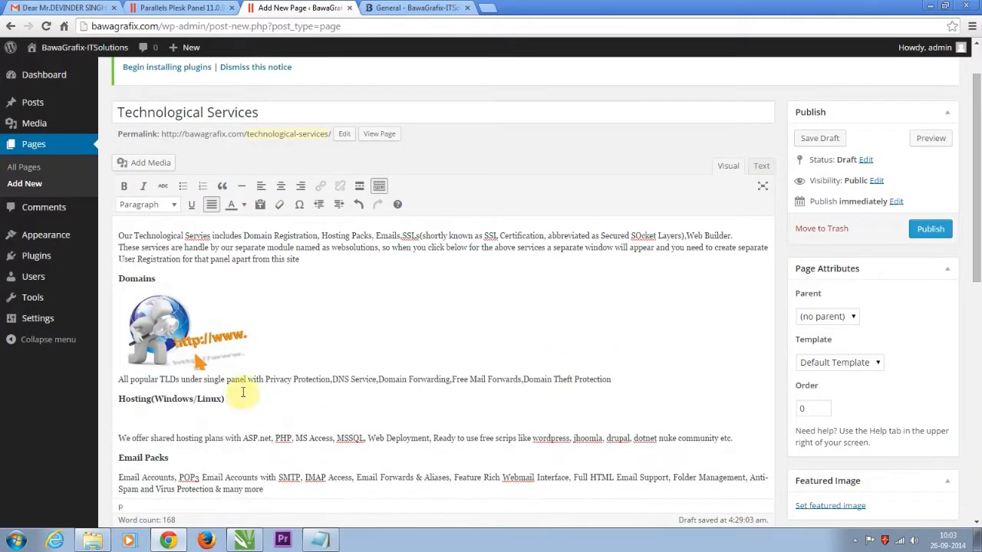
click(146, 164)
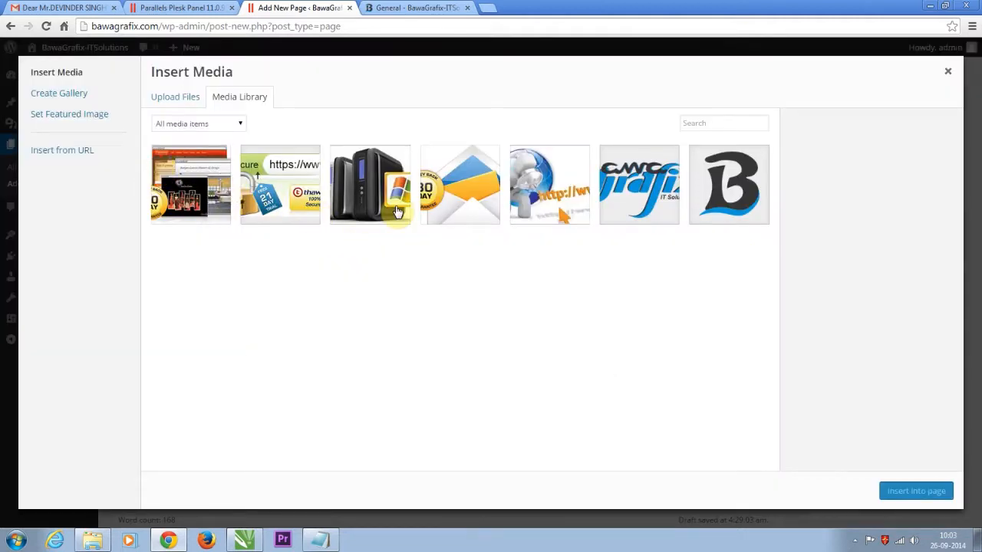
click(397, 212)
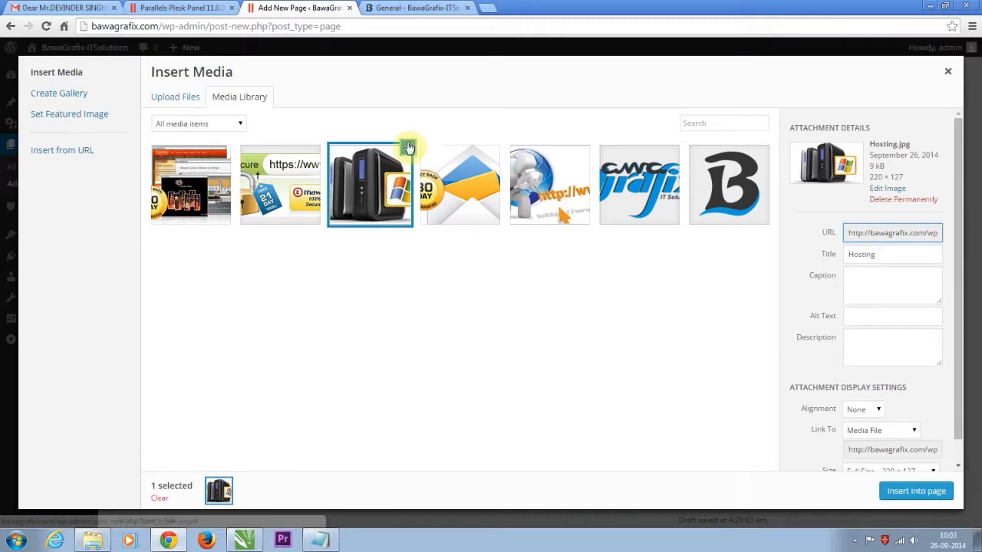
click(908, 488)
scroll(207, 344, down, 3)
click(205, 344)
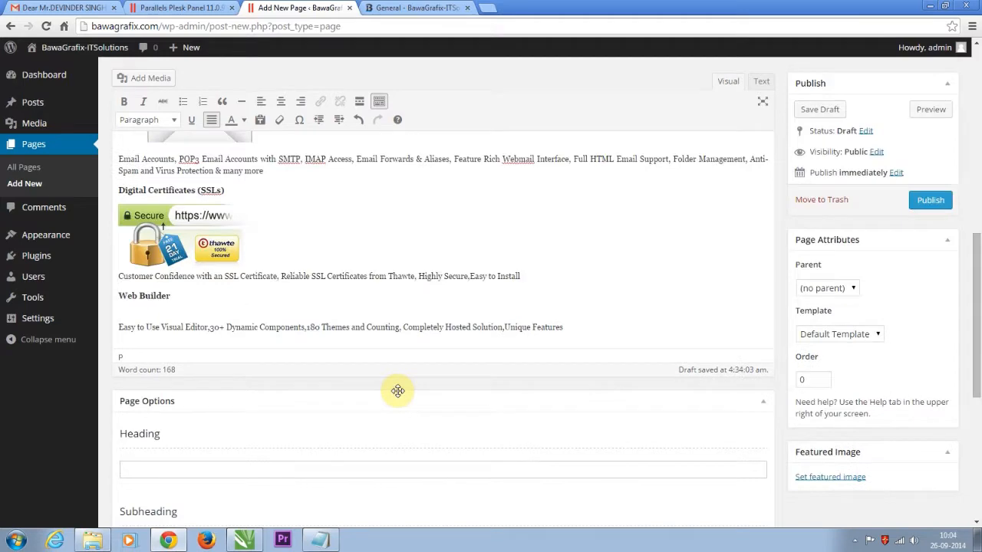
- Add the line Click To Register Domain below the Domains description
scroll(400, 388, up, 8)
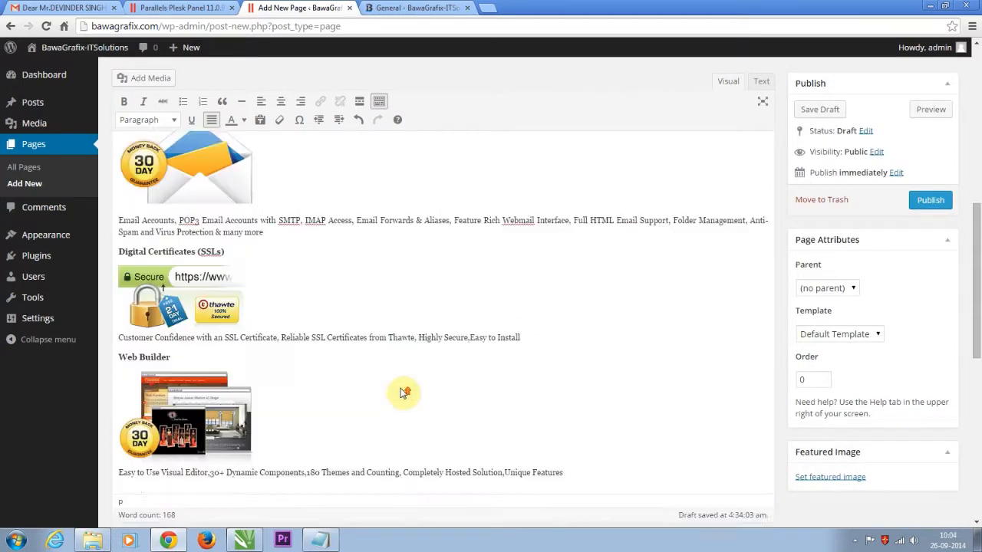
scroll(401, 388, up, 1)
text(Clic)
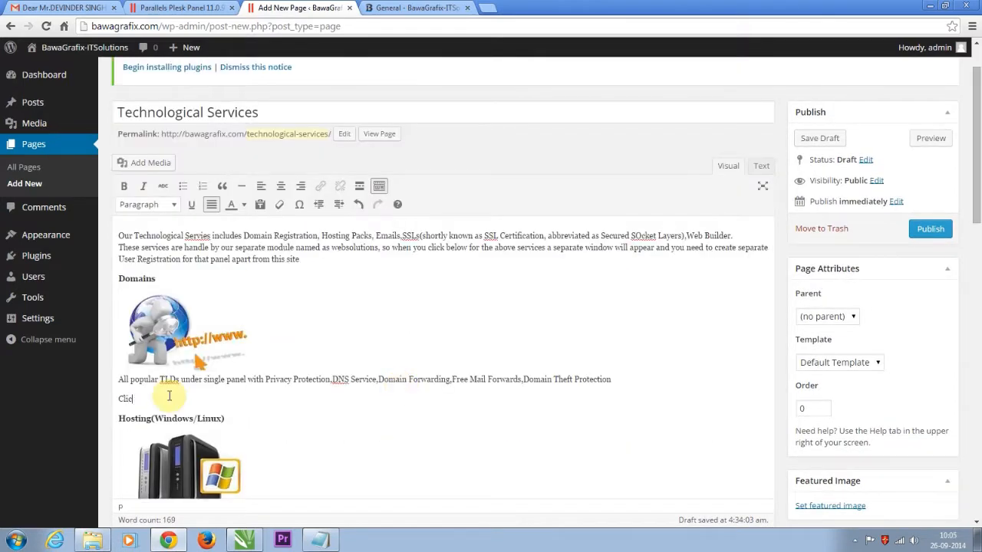
text(k To Register Domain)
triple_click(169, 395)
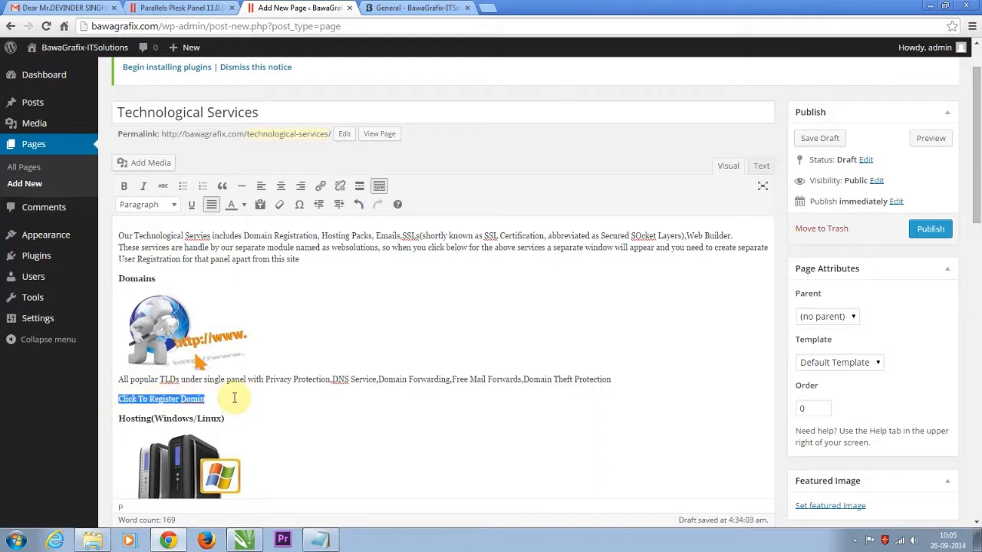
click(320, 188)
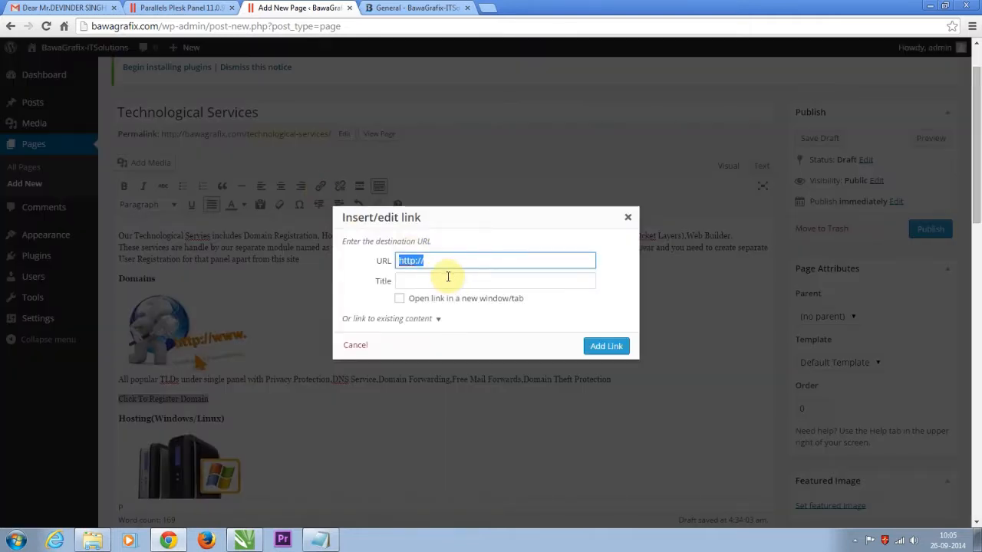
key(alt+Tab)
drag(432, 272, 752, 271)
key(ctrl+c)
click(372, 267)
key(ctrl+v)
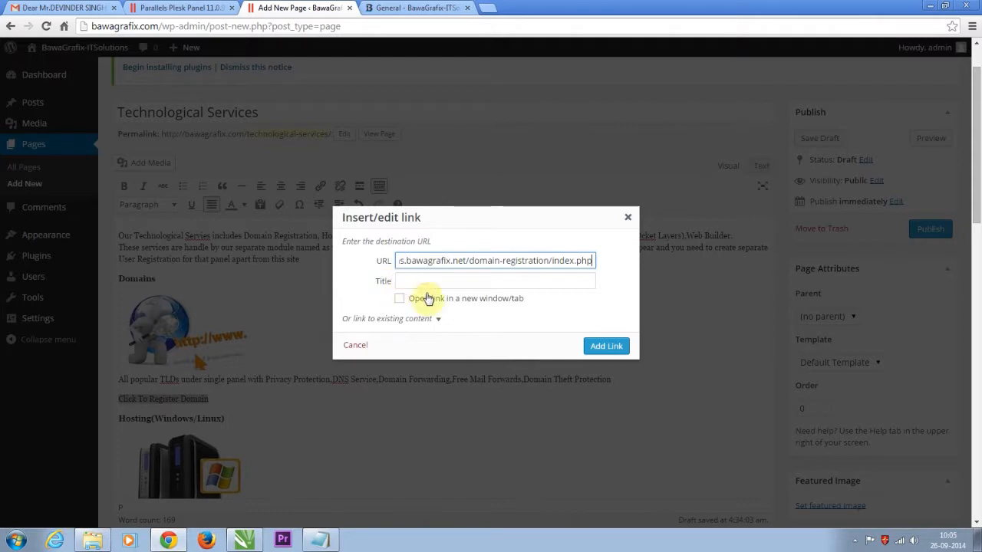
- Title the link Click To Register Domain, set it to open in a new window/tab, and add it
click(483, 283)
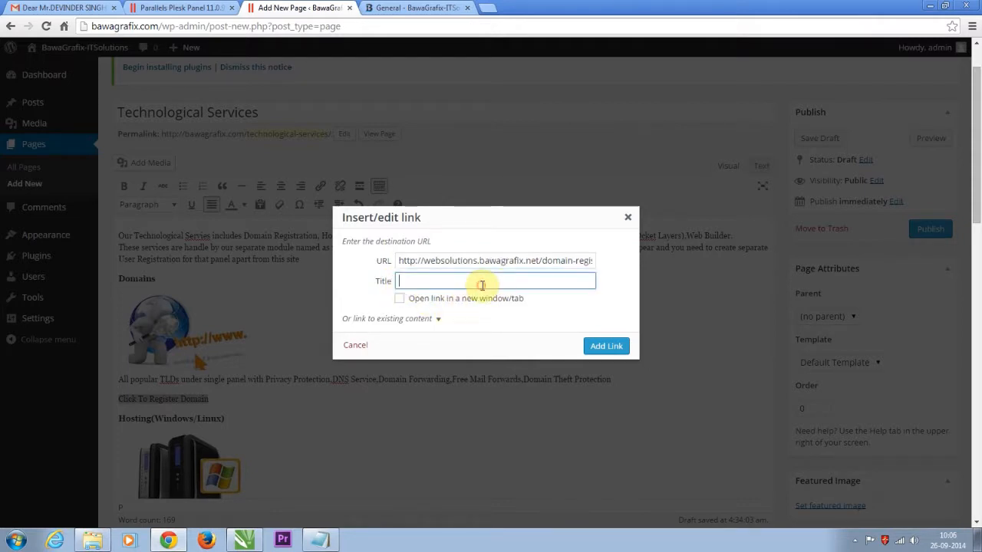
text(Click To Register Domain)
click(387, 318)
click(400, 222)
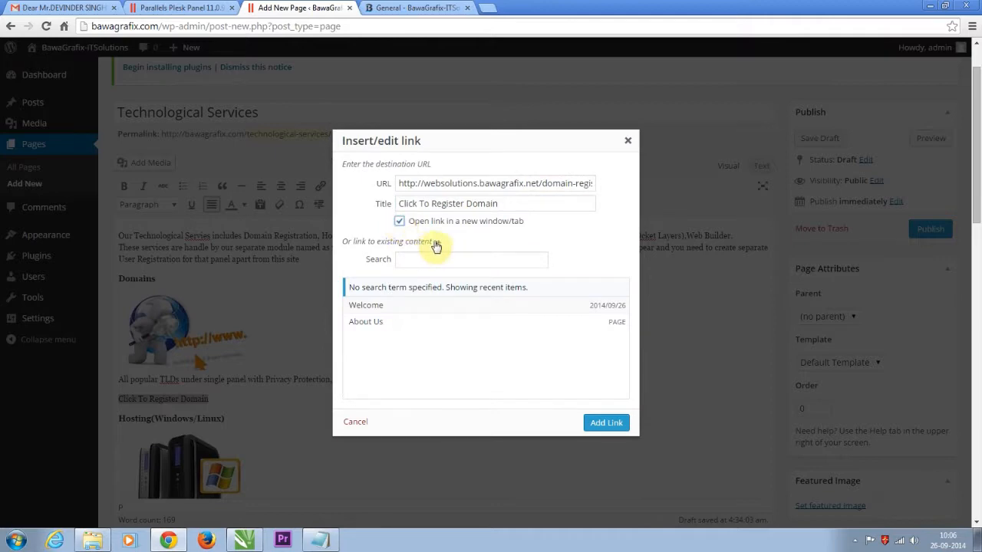
click(437, 242)
click(597, 349)
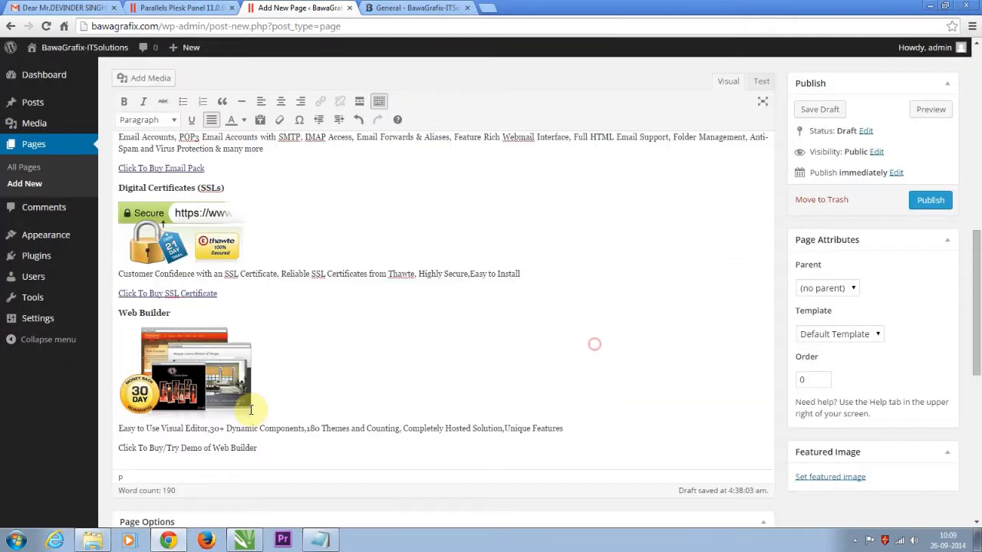
- Select the Click To Buy/Try Demo of Web Builder line for linking, and publish the Technological Services page
key(shift+Home)
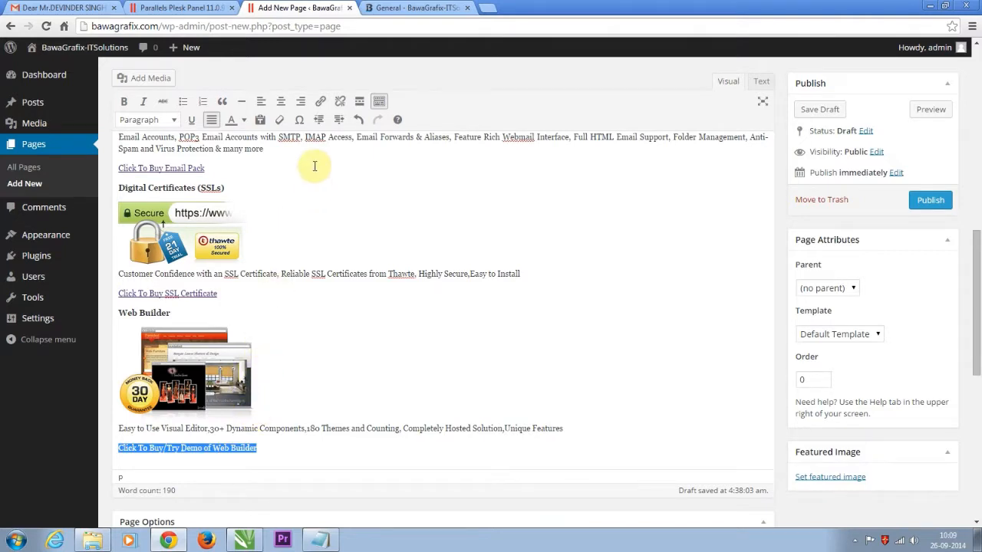
scroll(732, 285, up, 10)
click(940, 293)
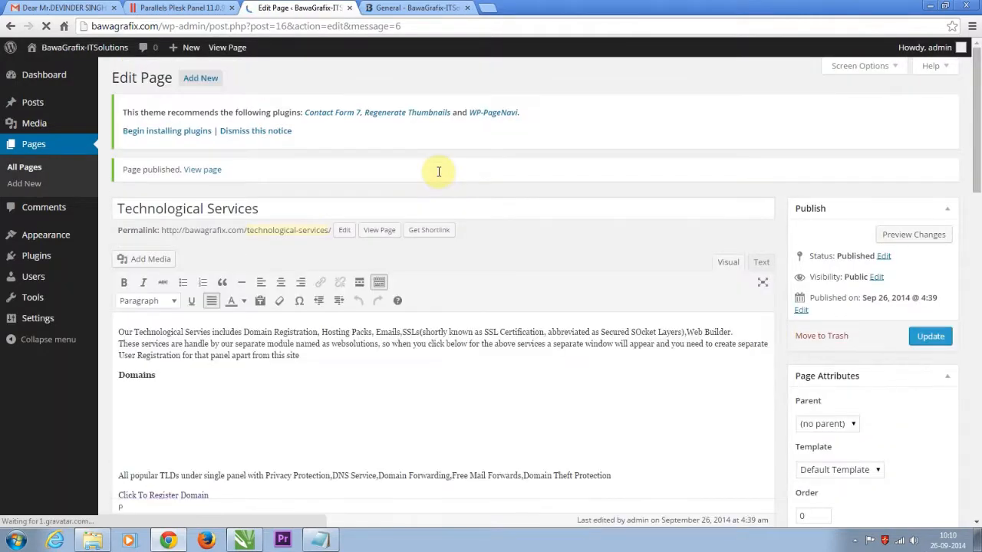
- Open Technological Services on the live site and review its headings, images and links from start to end
key(ctrl+Tab)
click(171, 215)
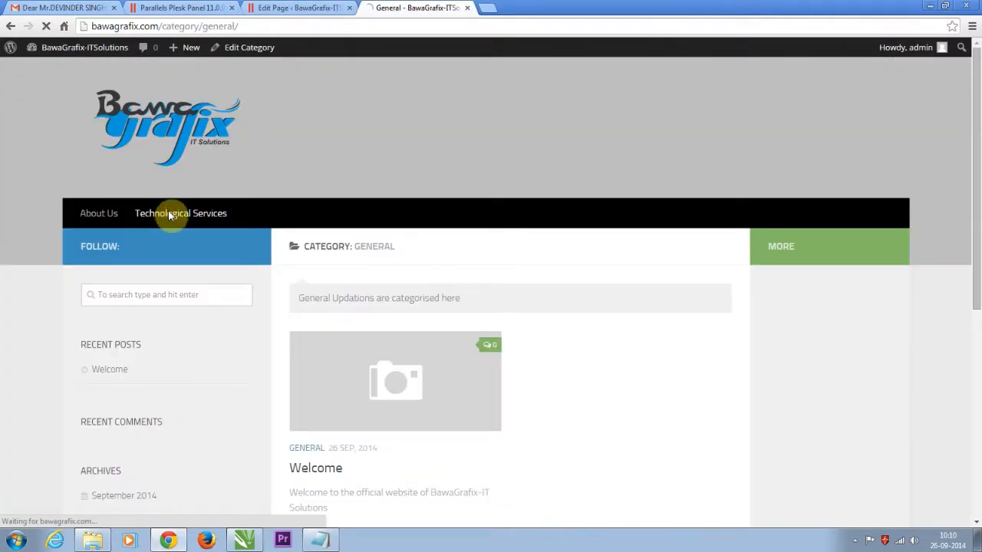
scroll(572, 368, down, 10)
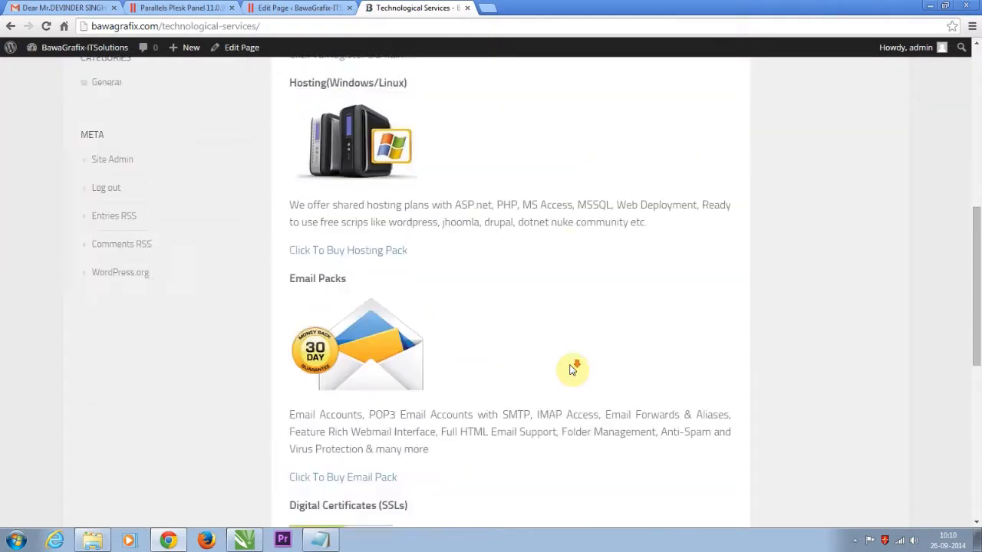
scroll(571, 370, down, 3)
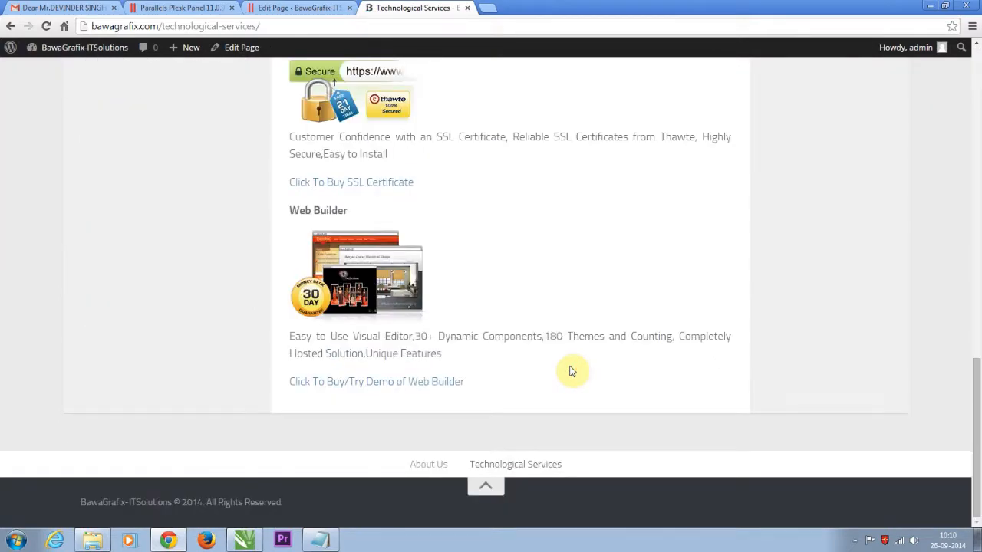
scroll(572, 371, up, 10)
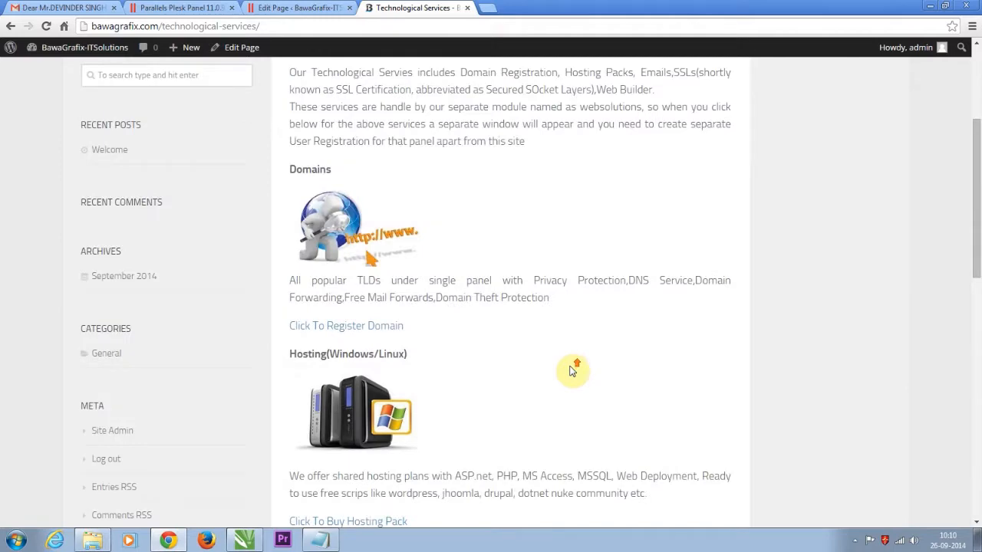
scroll(572, 371, up, 3)
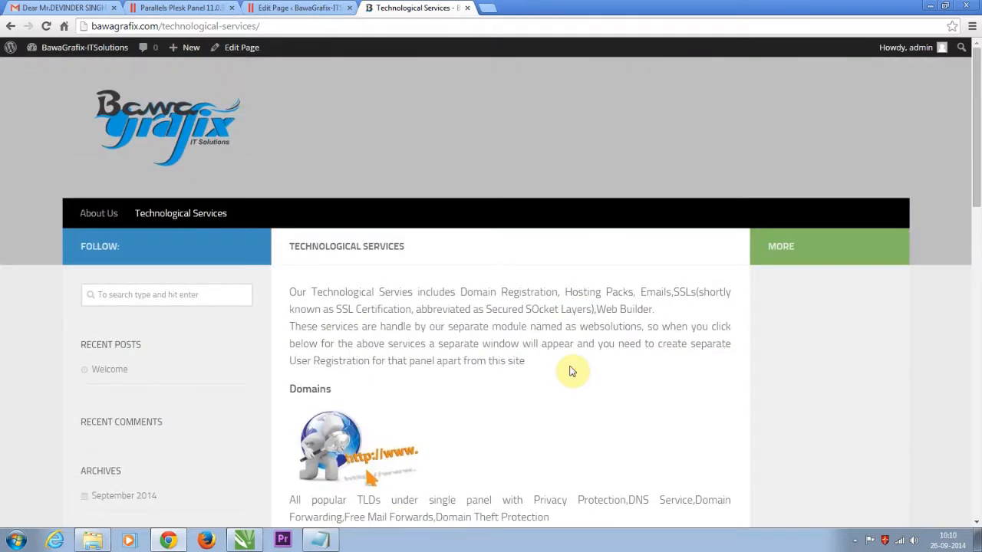
- Test the Click To Register Domain link on the live page and close the page it opens
scroll(572, 370, down, 2)
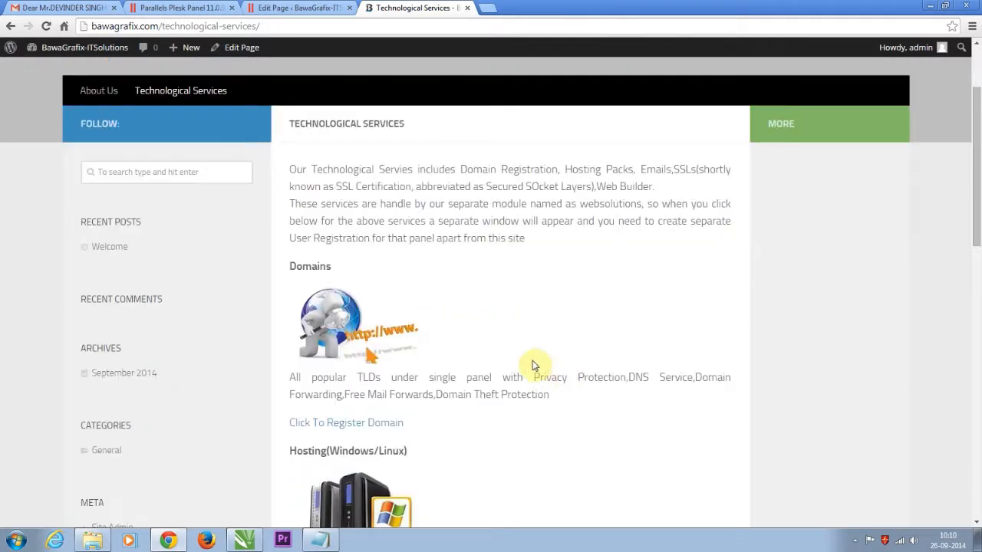
click(386, 420)
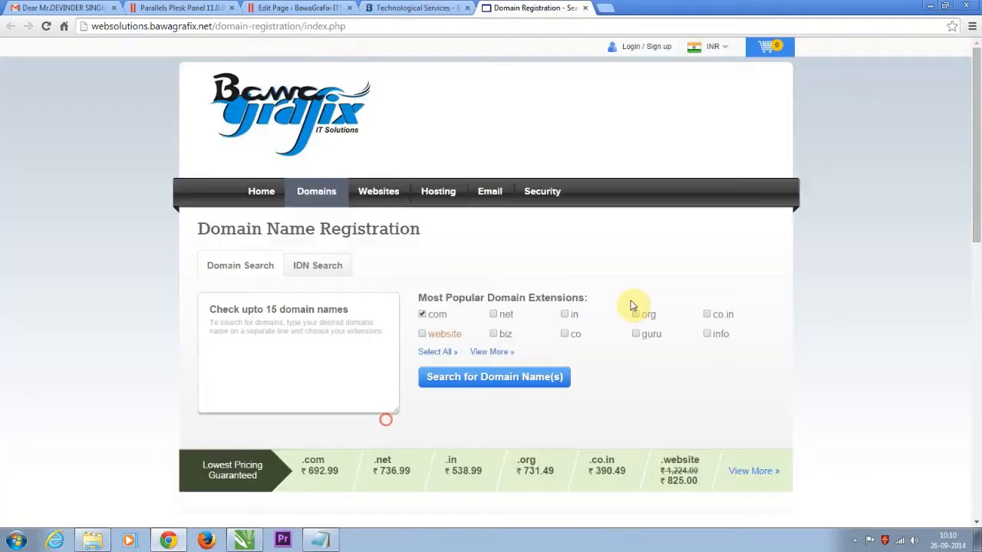
click(585, 9)
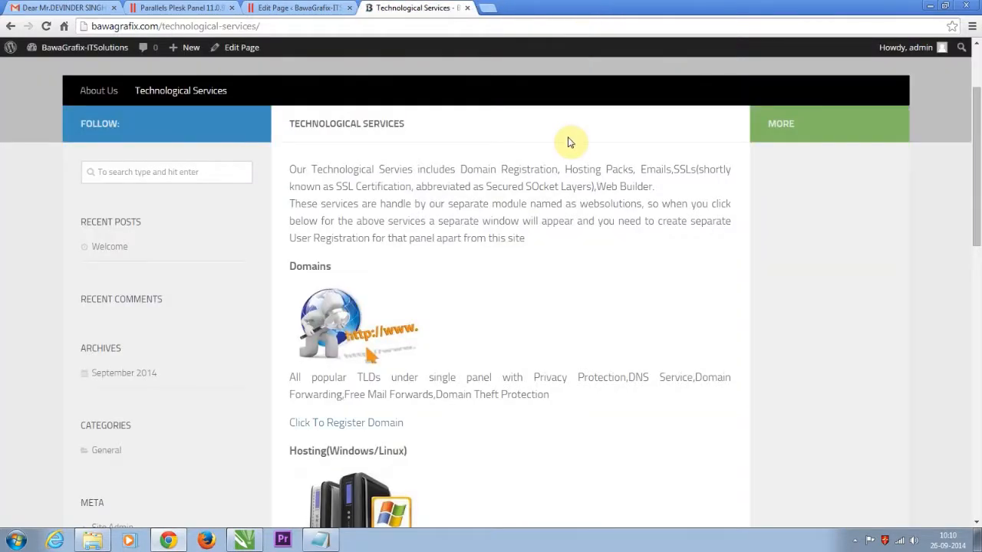